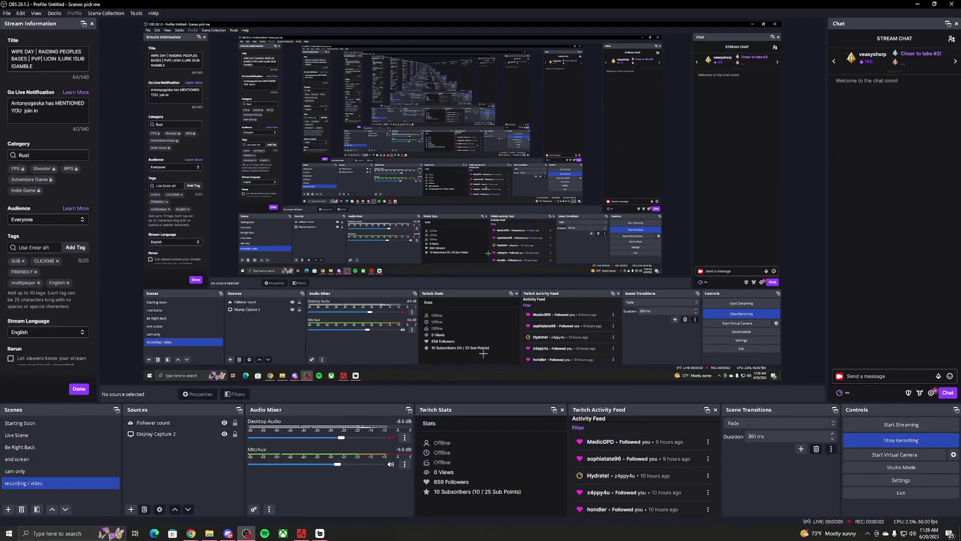
# Add a text source named followers reading "Followers" and give it an outline of size 5.
pyautogui.rightClick(111, 297)
pyautogui.moveTo(143, 372)
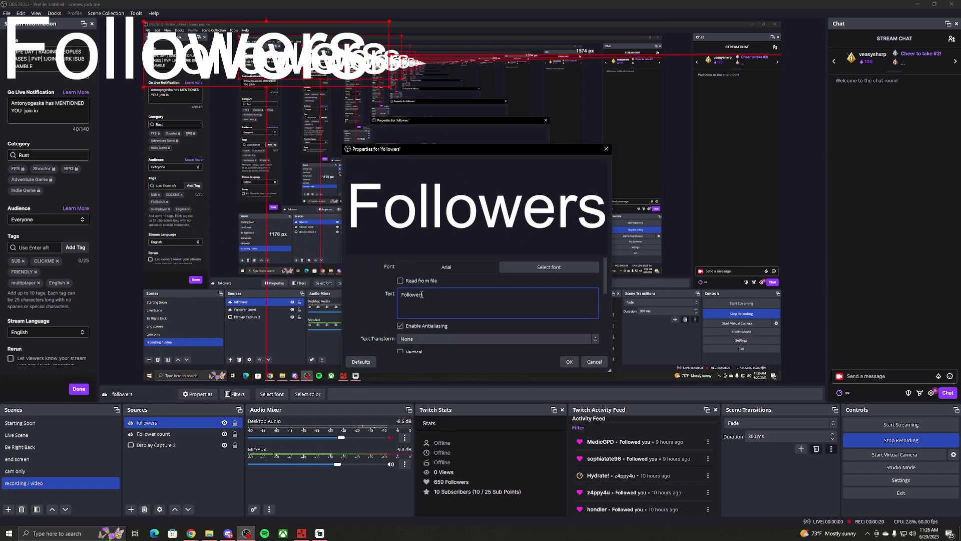
pyautogui.scroll(-3, 418, 342)
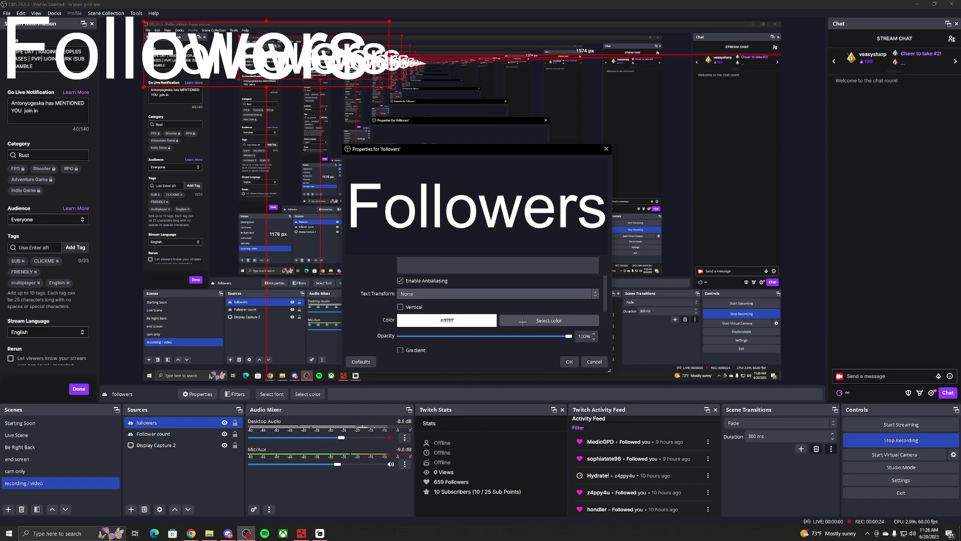
pyautogui.scroll(-3, 451, 350)
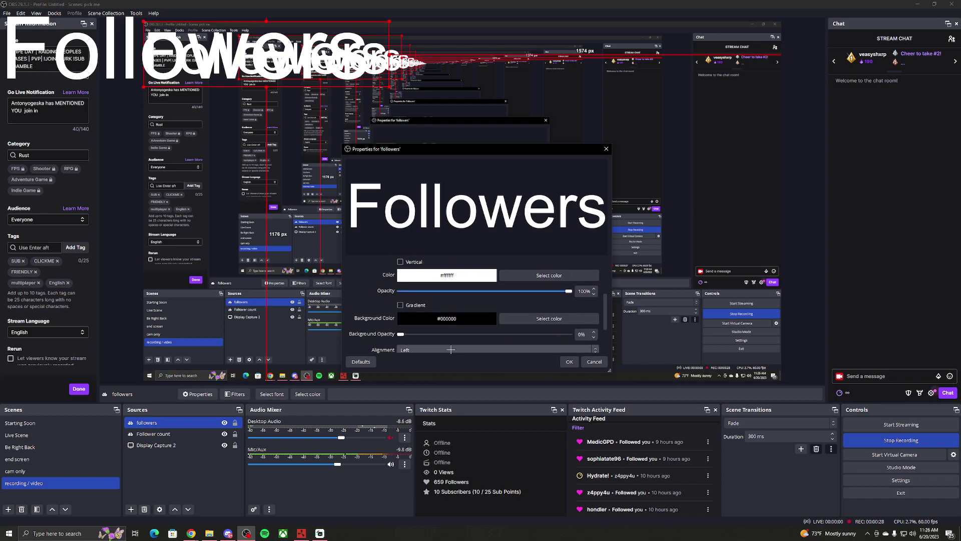
pyautogui.scroll(-2, 451, 349)
pyautogui.scroll(-3, 460, 324)
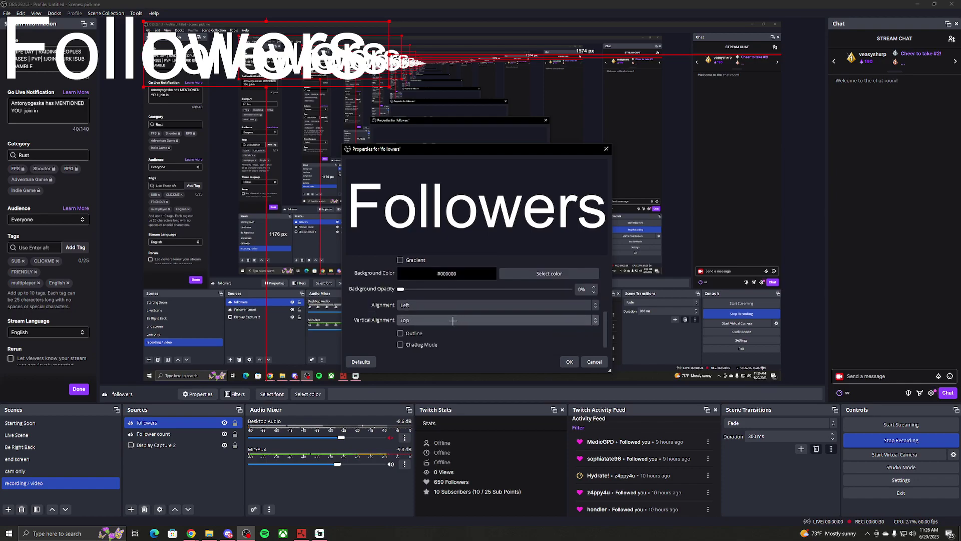
pyautogui.click(593, 328)
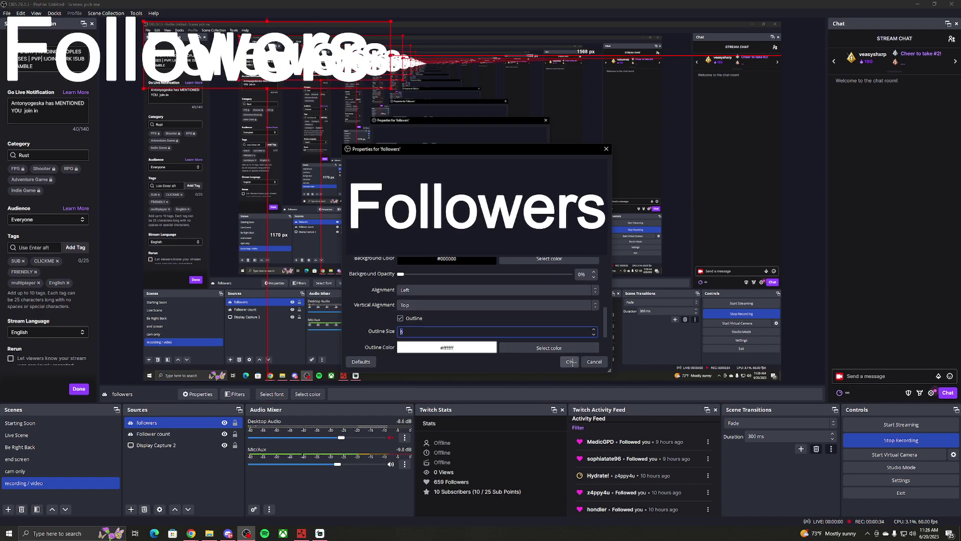
# Set the Followers text color to black (#000000) and accept the source properties.
pyautogui.scroll(7, 544, 308)
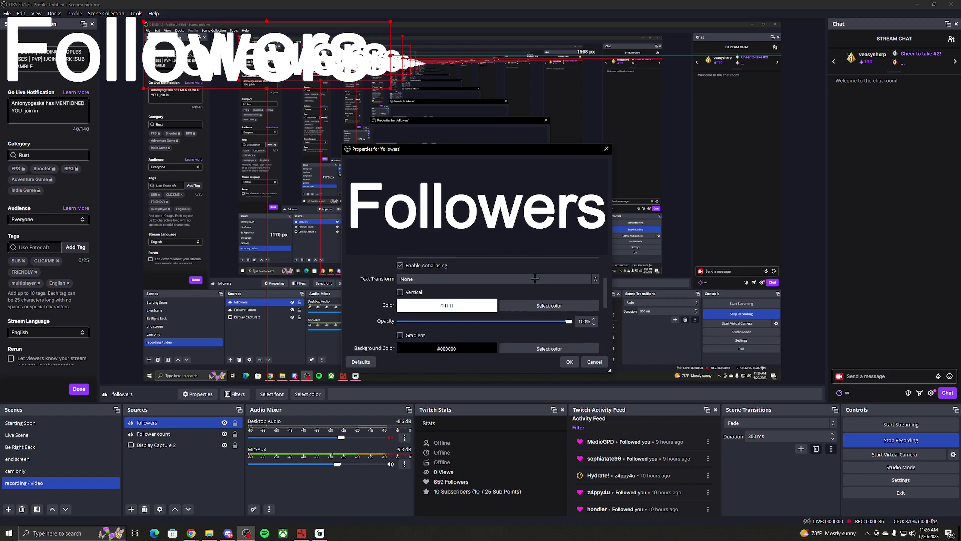
pyautogui.click(544, 305)
pyautogui.click(382, 189)
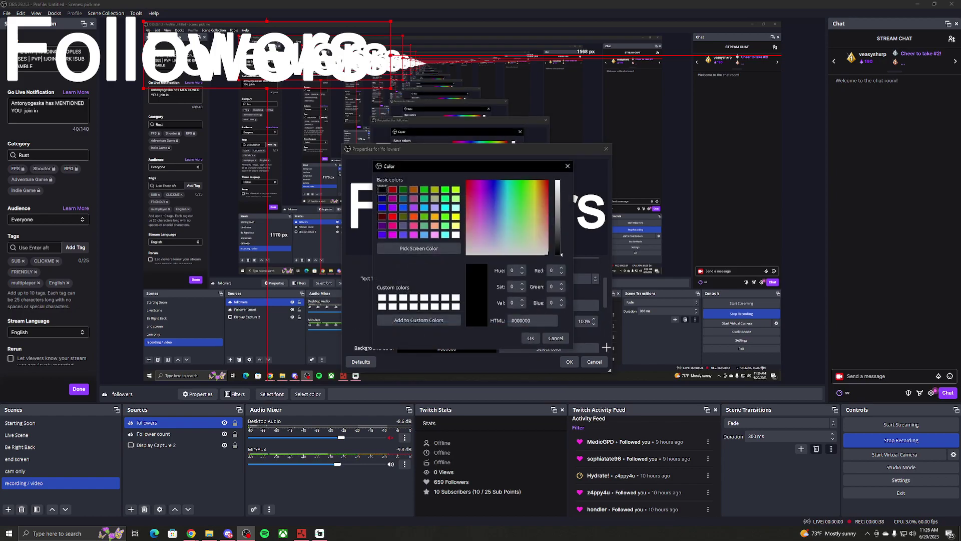
pyautogui.press('Return')
pyautogui.click(569, 362)
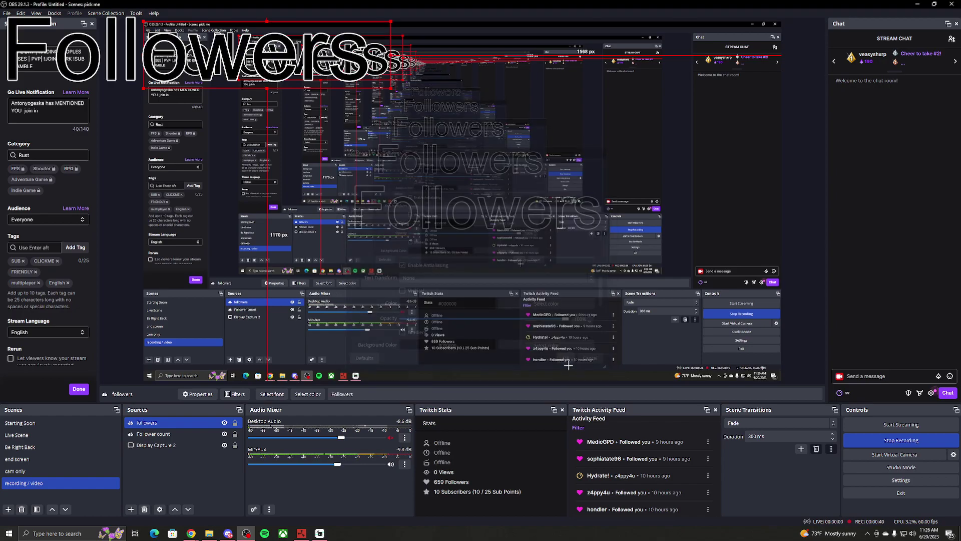
# Move the Followers text straight down along the canvas's left edge to just below mid-height, and deselect it.
pyautogui.moveTo(368, 60); pyautogui.dragTo(368, 216)
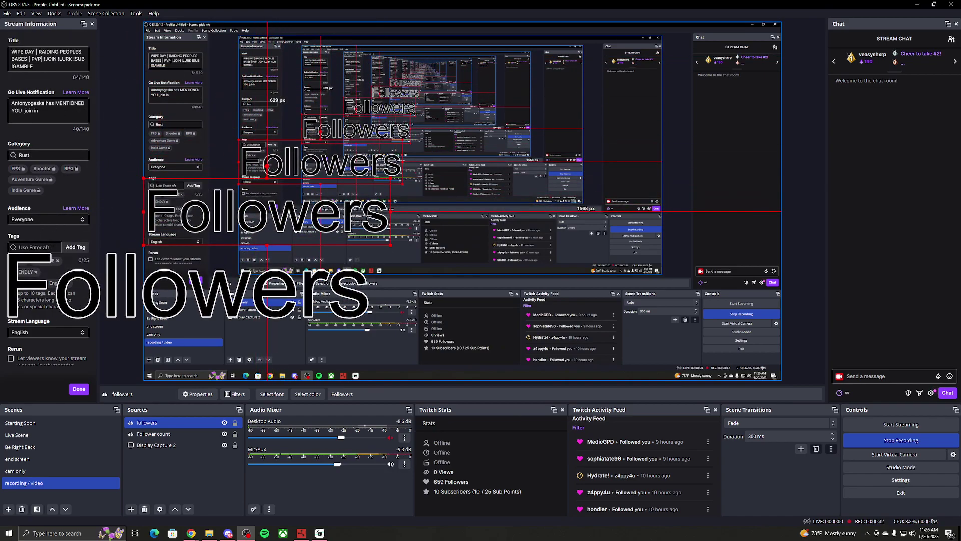
pyautogui.rightClick(392, 386)
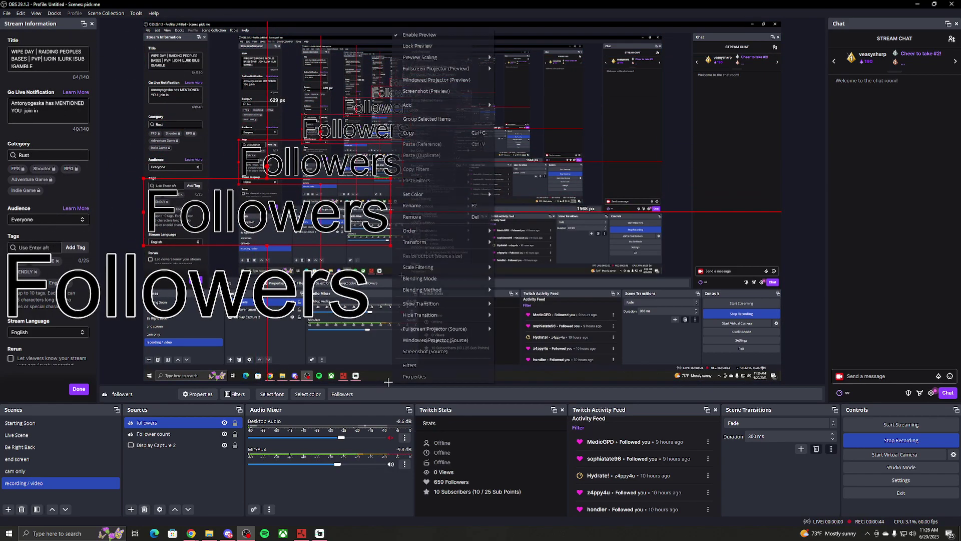
pyautogui.click(382, 383)
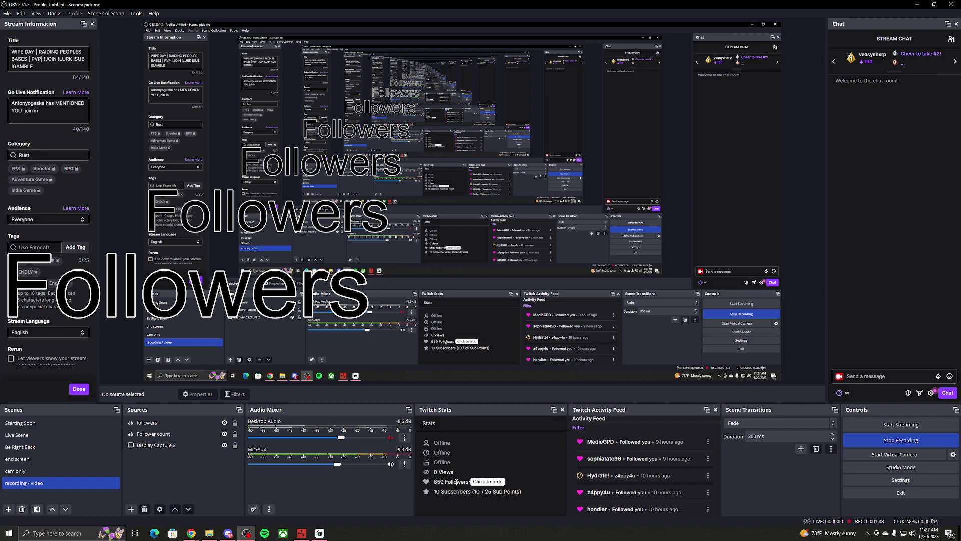
pyautogui.rightClick(442, 383)
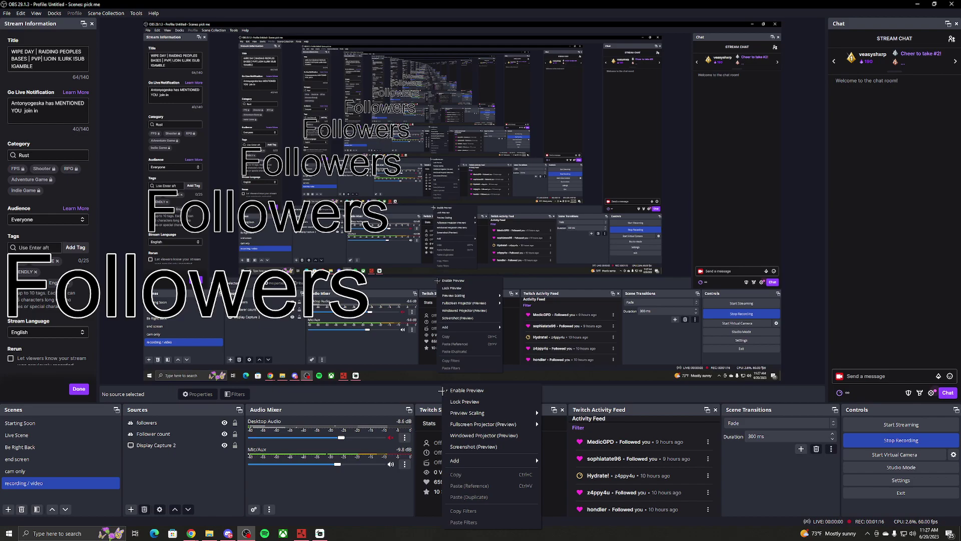
pyautogui.click(436, 385)
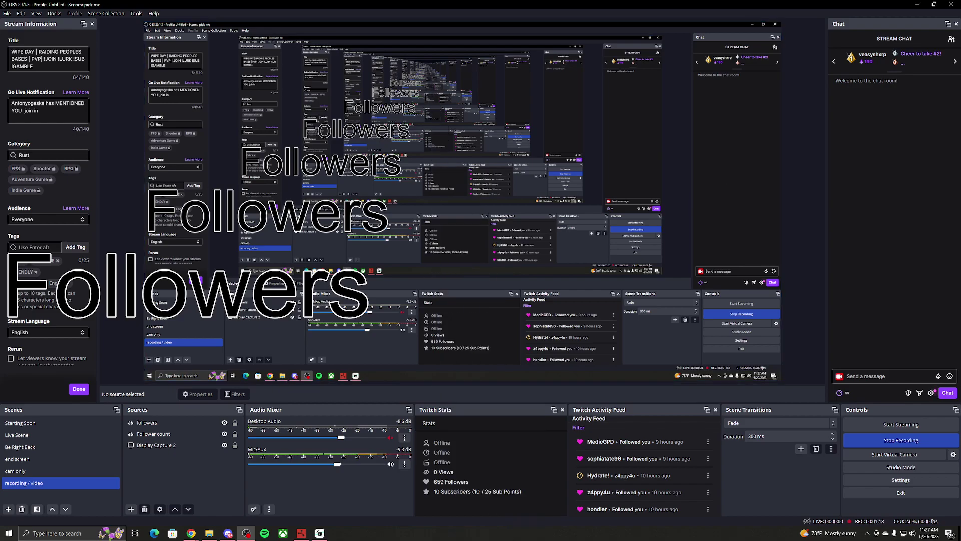
# Switch to Chrome, open the Streamlabs site from the new tab page, and maximize the browser window.
pyautogui.click(960, 235)
pyautogui.write('snapchat.com')
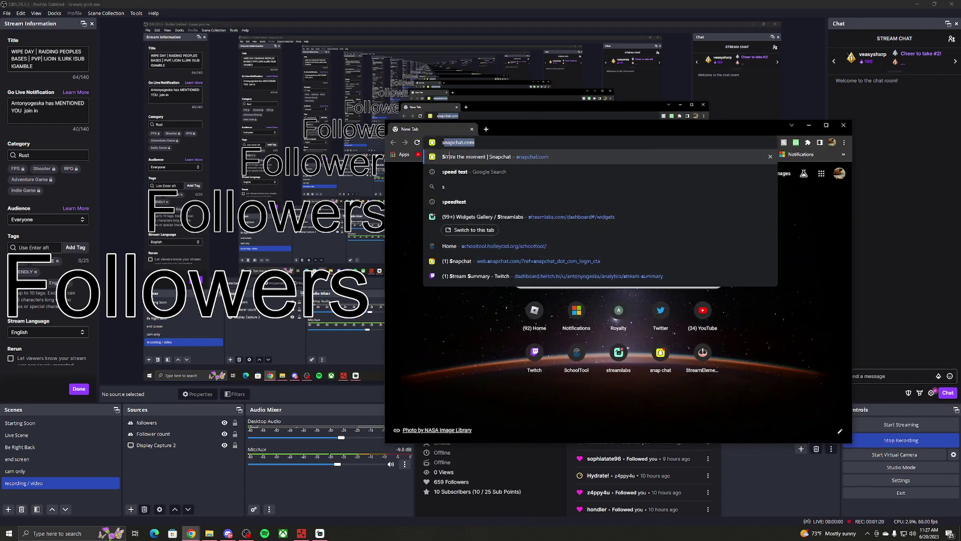
pyautogui.click(619, 353)
pyautogui.moveTo(535, 130); pyautogui.dragTo(464, 124)
pyautogui.doubleClick(464, 125)
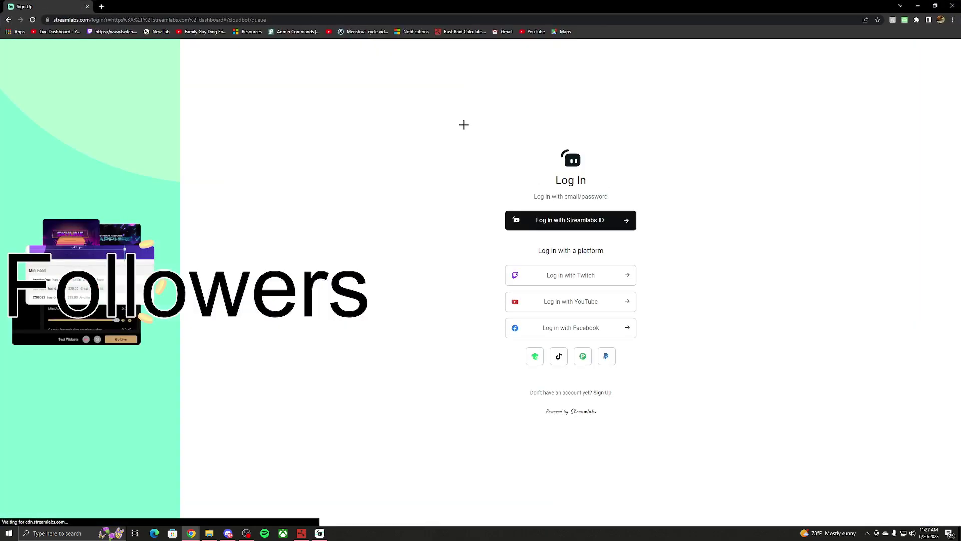
# Log in to Streamlabs with the Twitch account and bring the dashboard up full screen.
pyautogui.click(612, 284)
pyautogui.moveTo(572, 3); pyautogui.dragTo(960, 102)
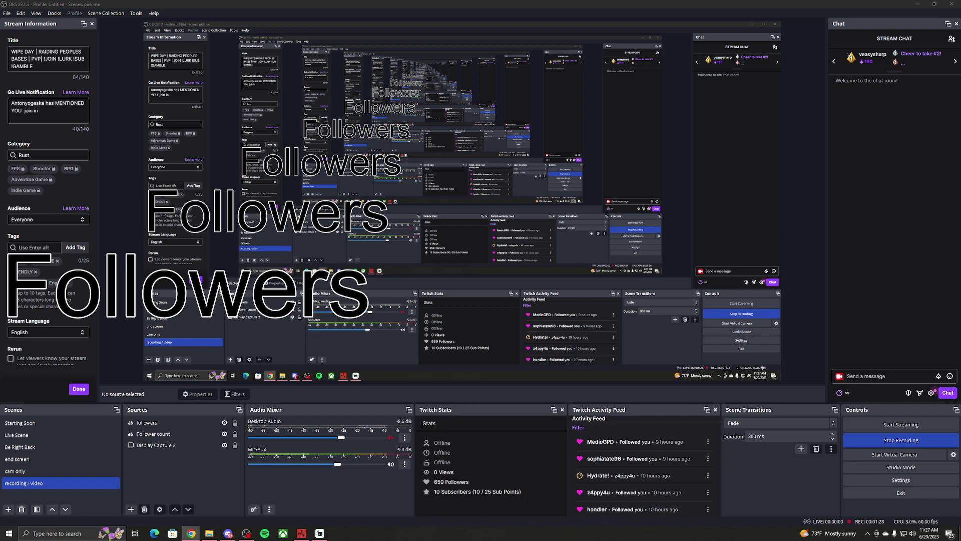
pyautogui.moveTo(960, 87); pyautogui.dragTo(531, 107)
pyautogui.doubleClick(532, 106)
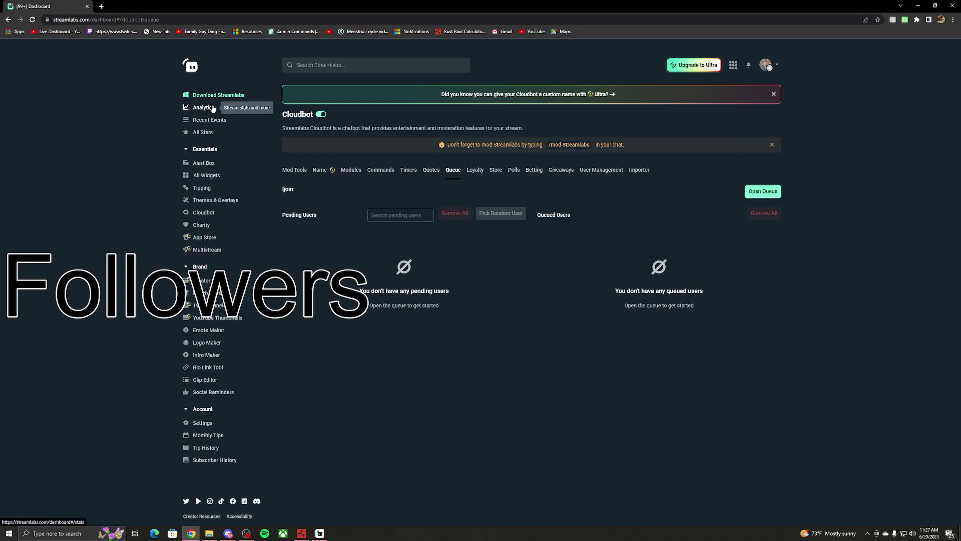
# Search the Streamlabs dashboard for "streamlabels" and open the Stream Labels page.
pyautogui.click(332, 66)
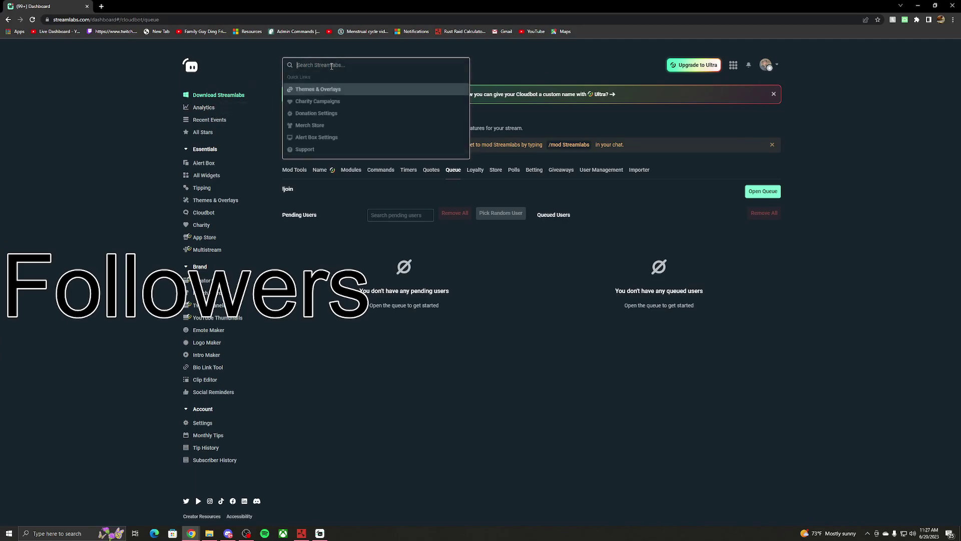
pyautogui.write('str')
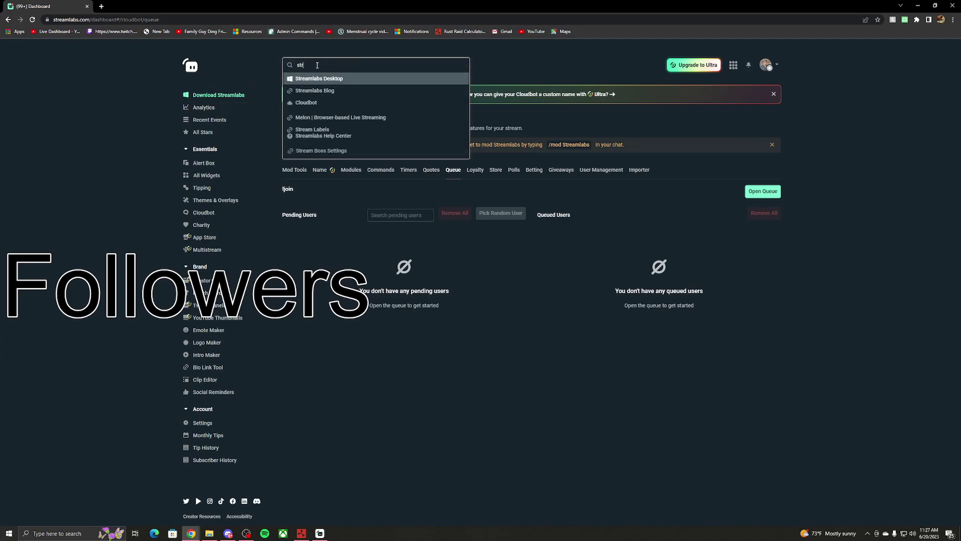
pyautogui.write('eamlab')
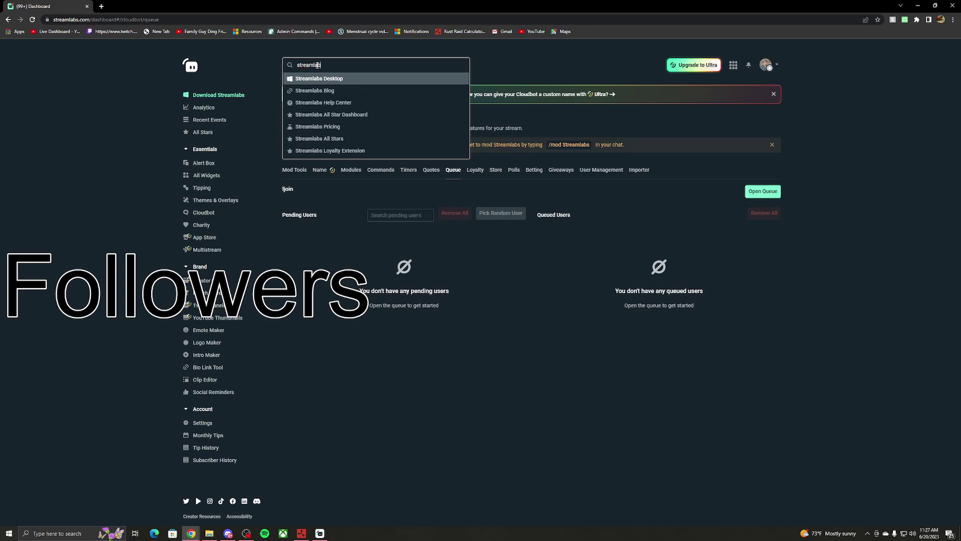
pyautogui.write('els')
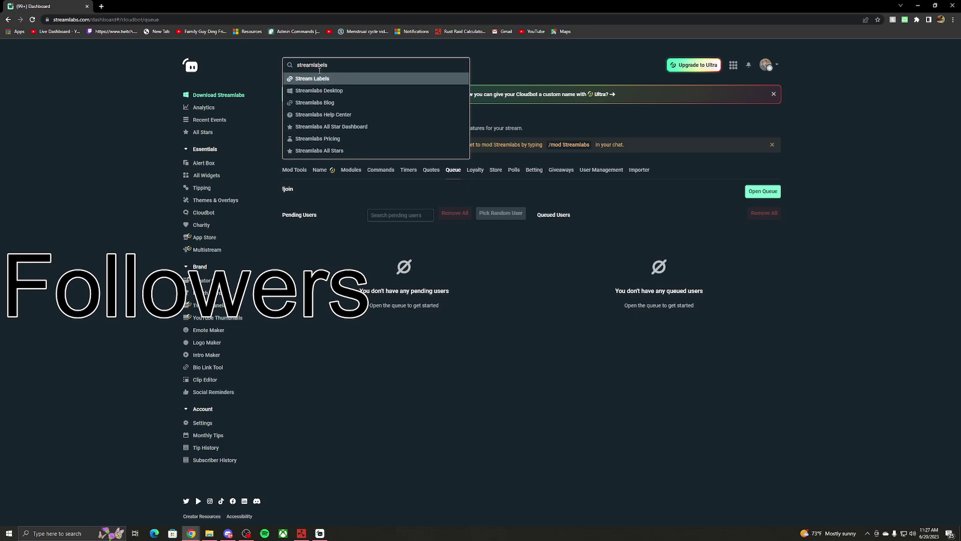
pyautogui.click(318, 78)
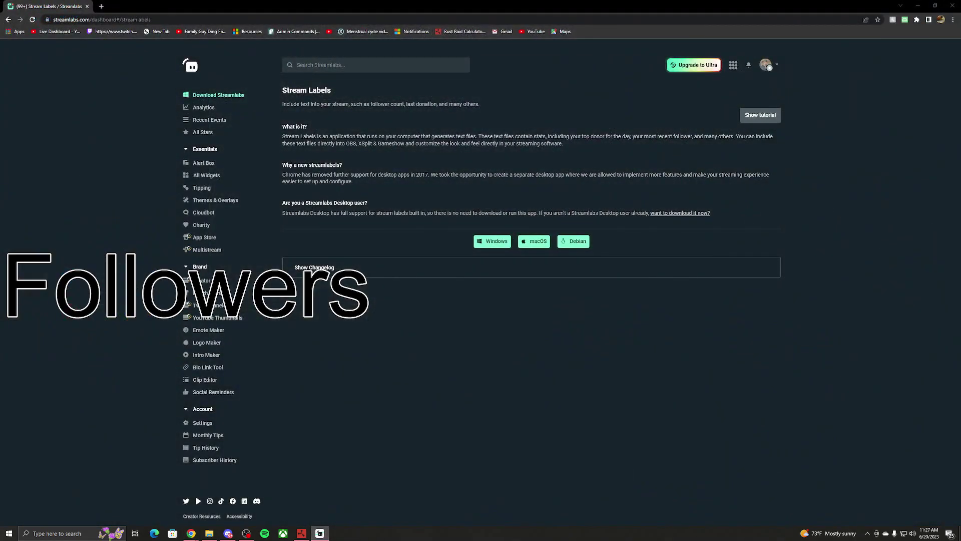
# Return to OBS Studio by moving the other windows off this screen.
pyautogui.moveTo(960, 134); pyautogui.dragTo(786, 0)
pyautogui.moveTo(714, 3); pyautogui.dragTo(960, 98)
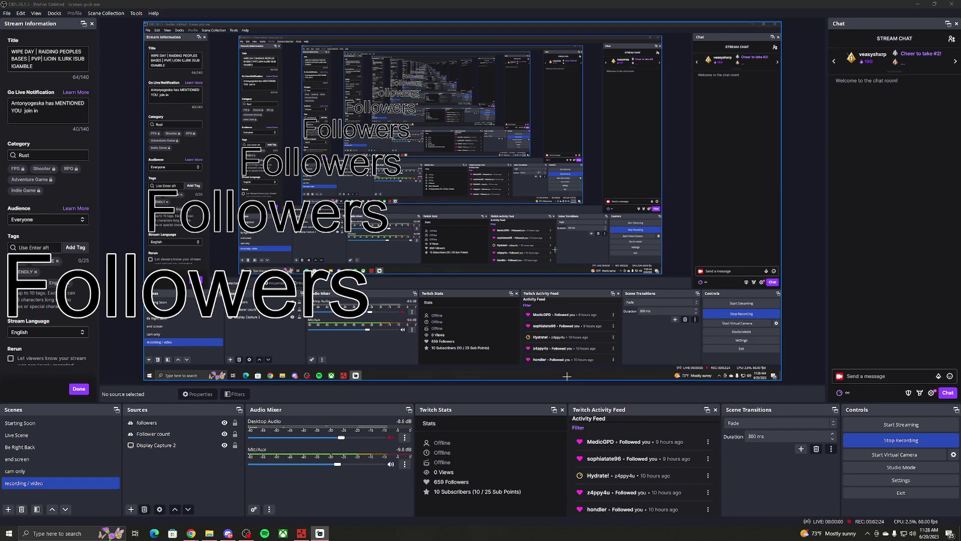
pyautogui.rightClick(385, 484)
pyautogui.click(331, 485)
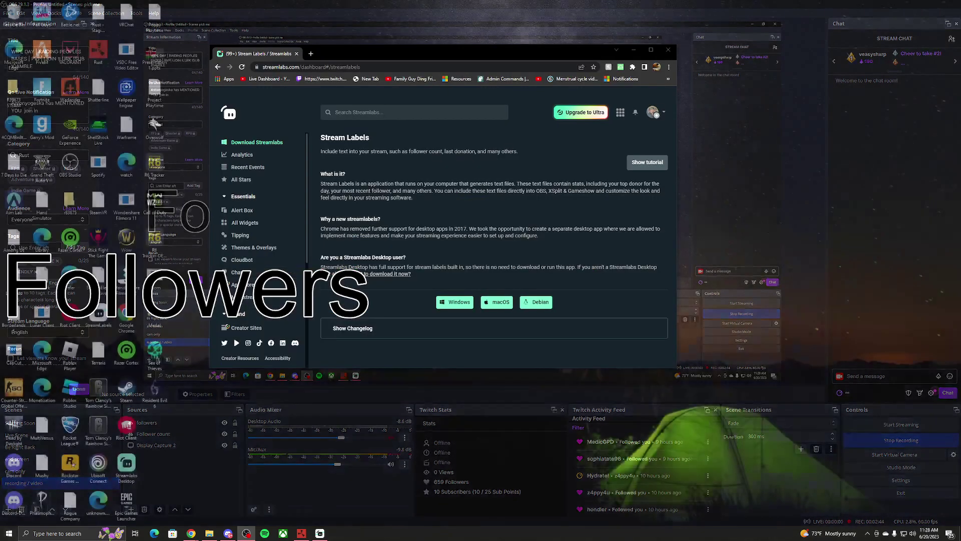
pyautogui.hotkey('alt', 'Tab')
pyautogui.moveTo(604, 50); pyautogui.dragTo(960, 108)
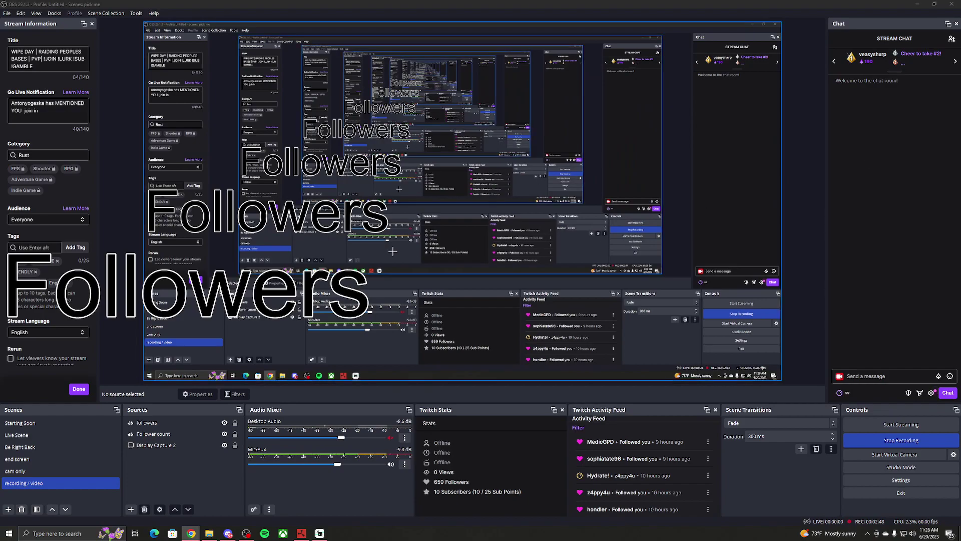
# Add a new Text (GDI+) source named "follower count" to the recording / video scene.
pyautogui.rightClick(136, 302)
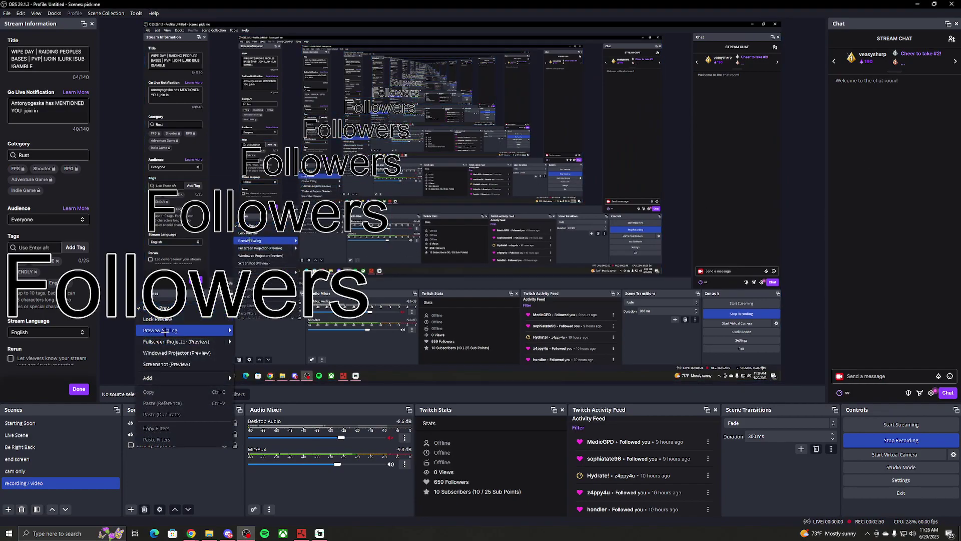
pyautogui.moveTo(180, 378)
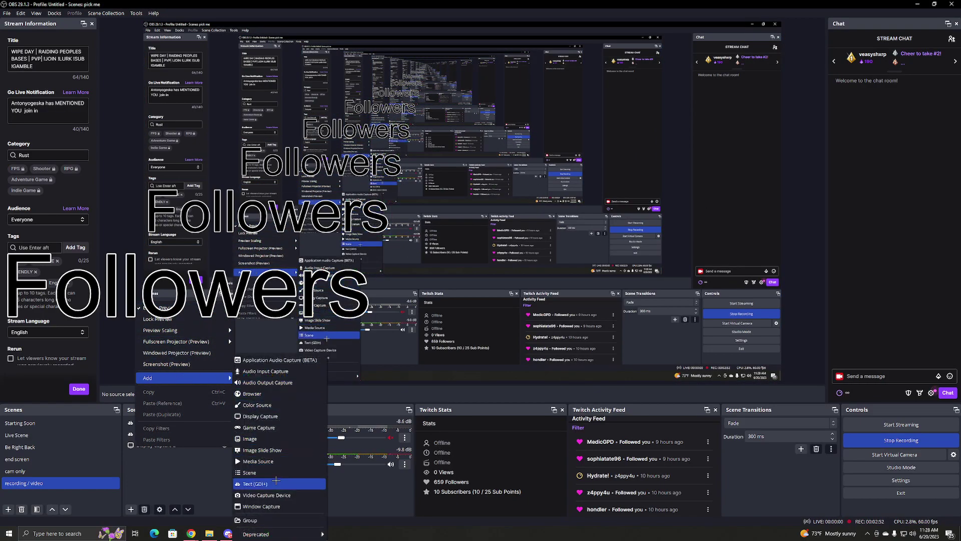
pyautogui.click(255, 484)
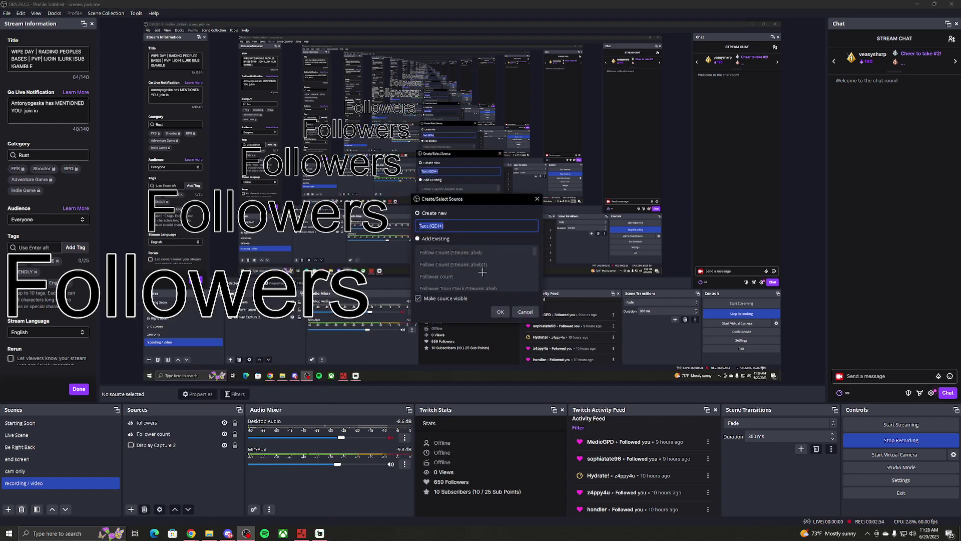
pyautogui.write('follower count')
pyautogui.click(500, 312)
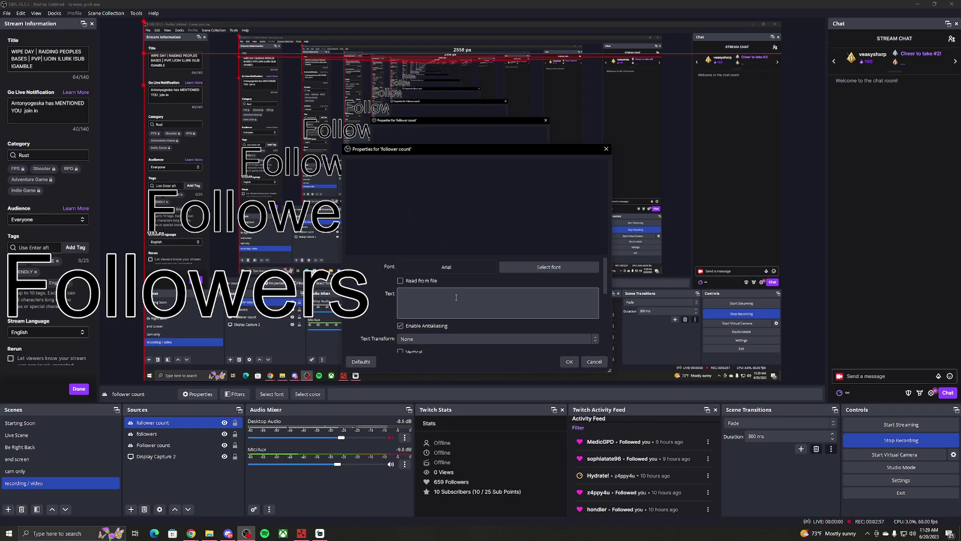
# Set the follower count source to read from a file and browse to the STREAMLABELS folder on drive D.
pyautogui.click(420, 282)
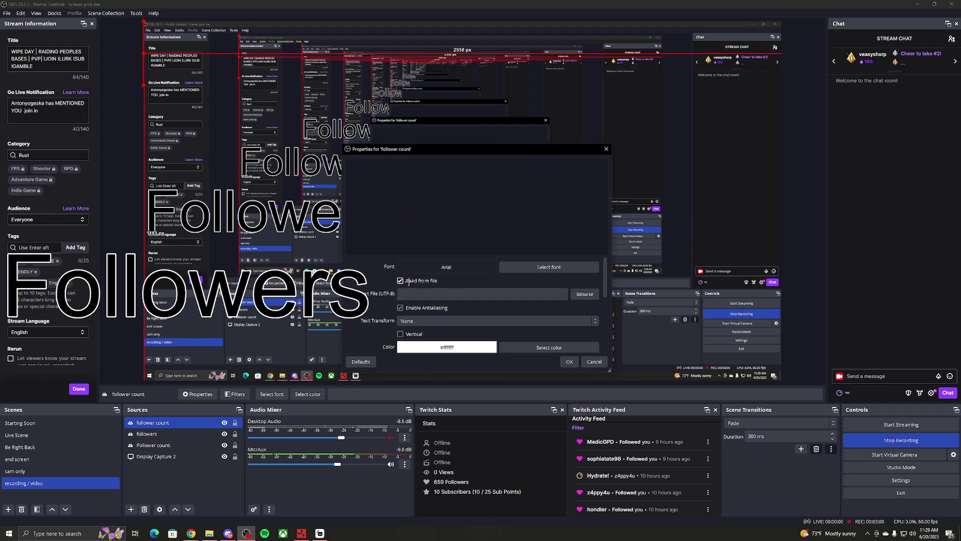
pyautogui.click(408, 281)
pyautogui.click(409, 280)
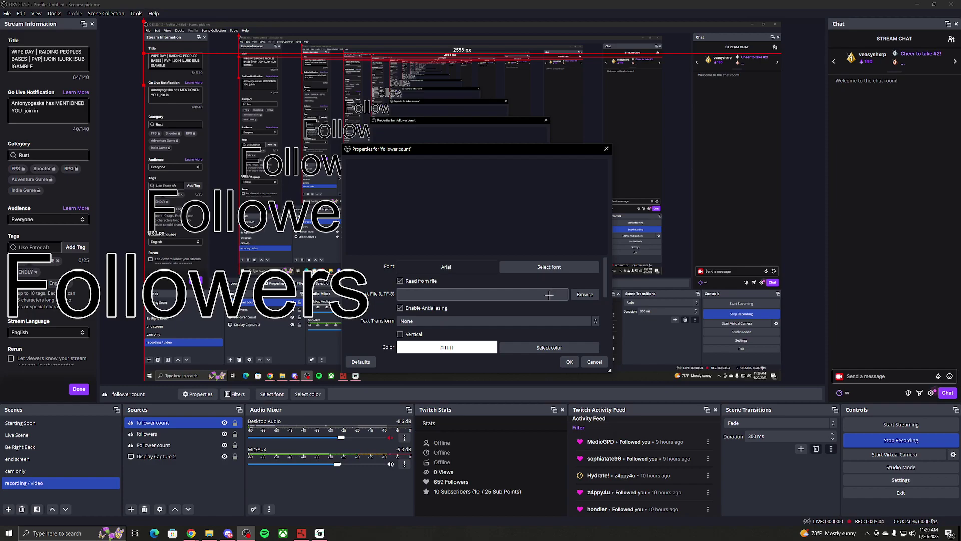
pyautogui.click(584, 294)
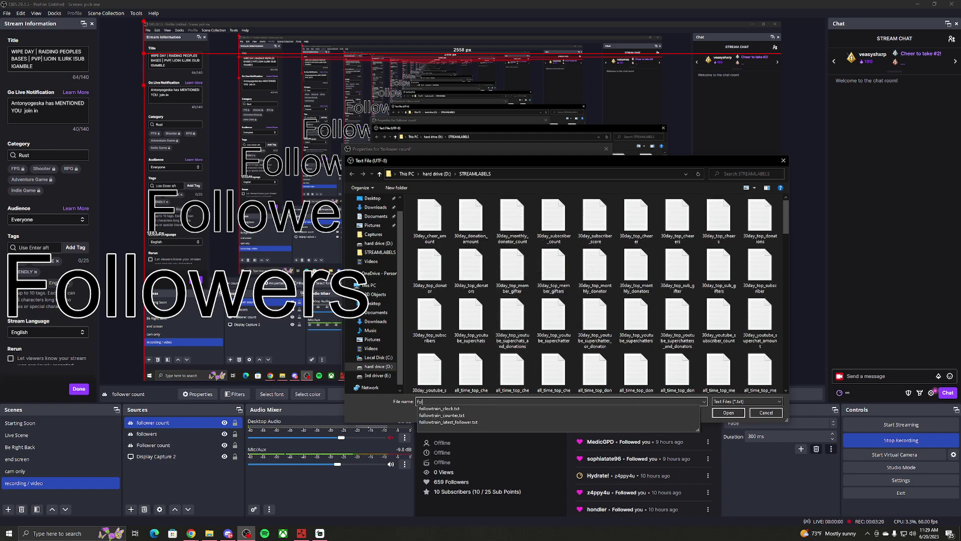
# Try to load a text file named "follower count" from the STREAMLABELS folder.
pyautogui.write('lower count')
pyautogui.press('Return')
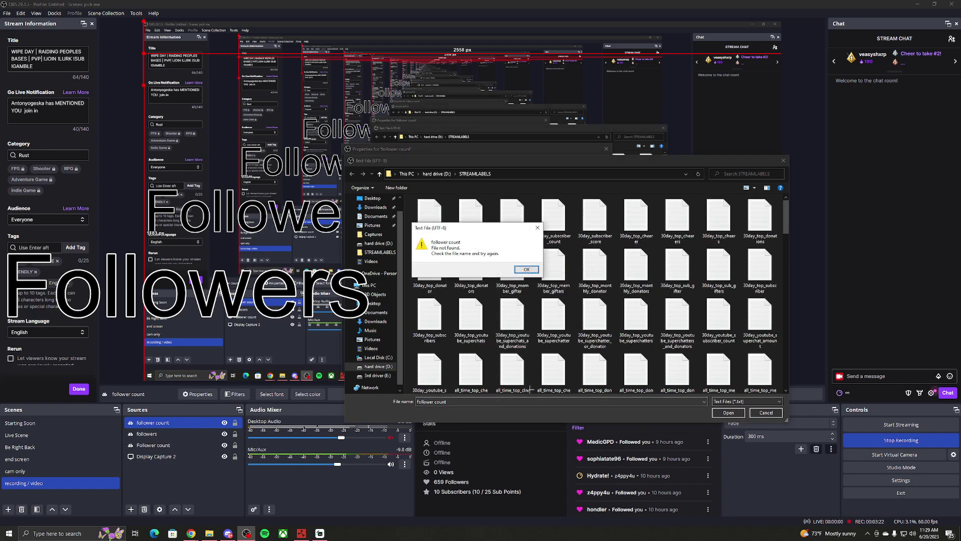
pyautogui.press('Return')
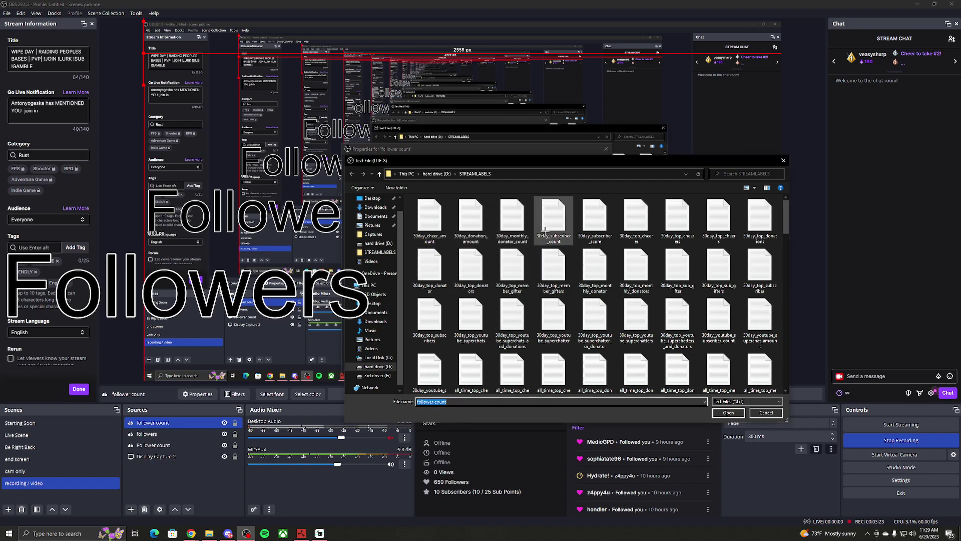
# Try to load a text file named "follower" from the STREAMLABELS folder.
pyautogui.click(466, 402)
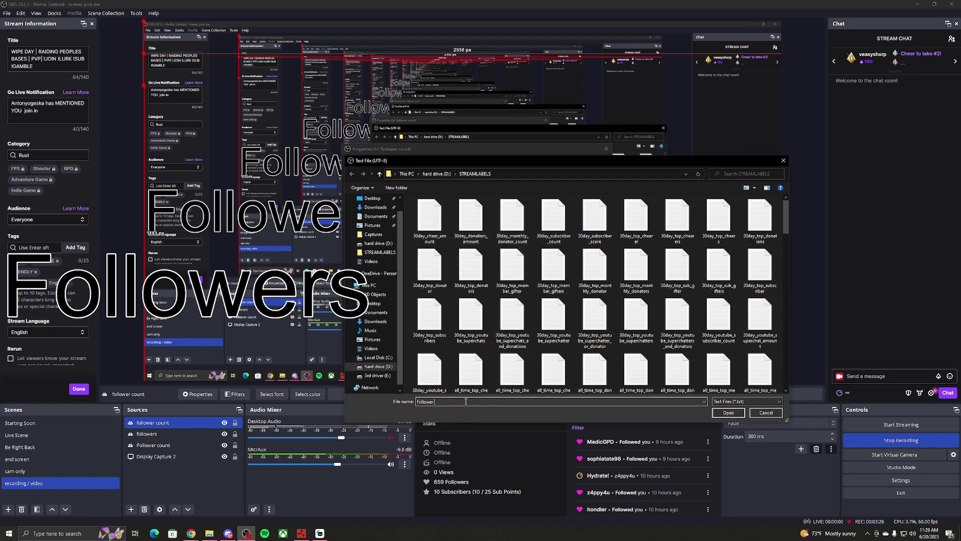
pyautogui.press('Return')
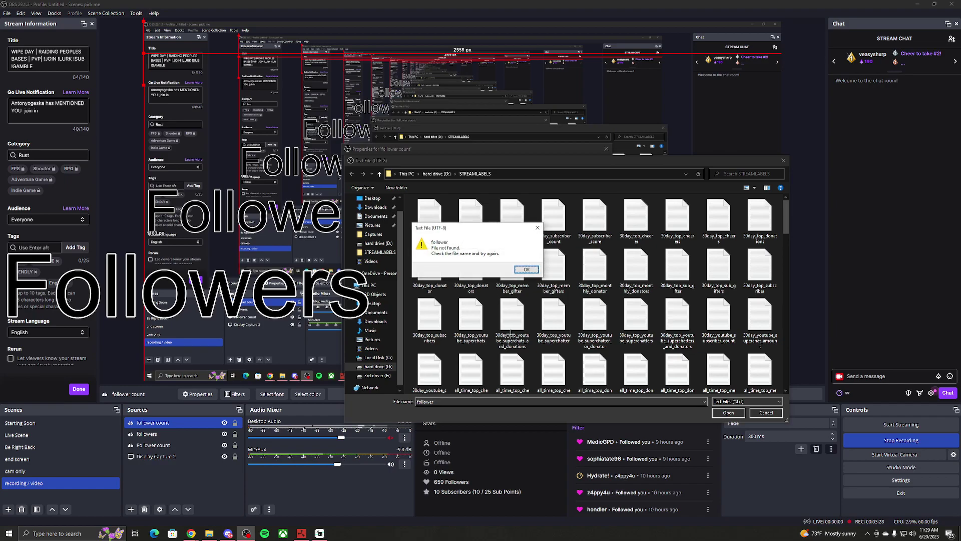
pyautogui.click(530, 269)
# Search the STREAMLABELS folder for "follower" and load total_follower_count as the follower count source's text file.
pyautogui.click(761, 173)
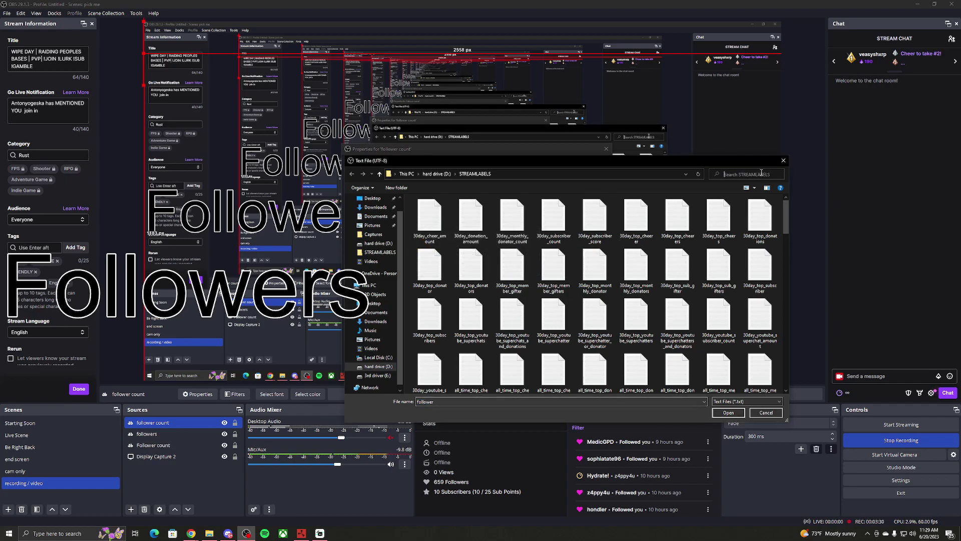
pyautogui.write('follower')
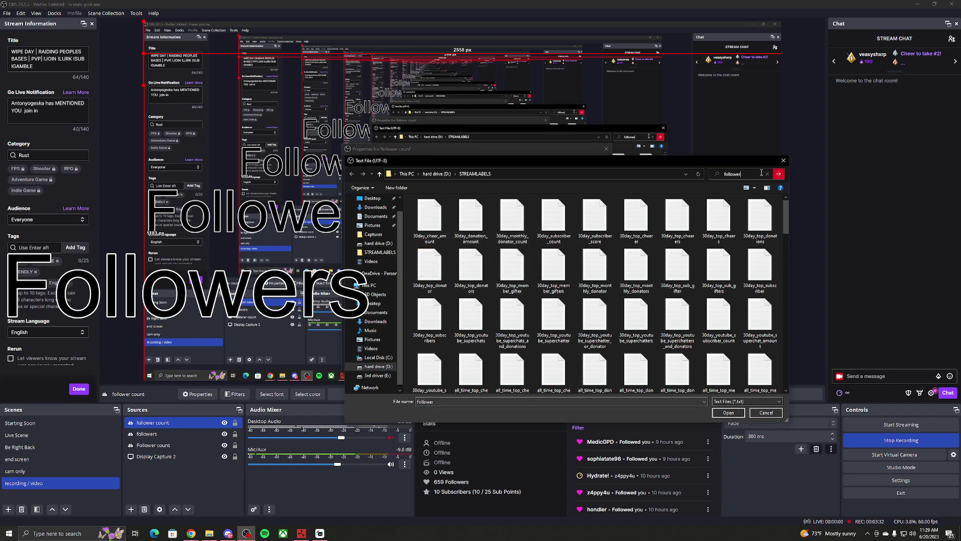
pyautogui.scroll(-5, 588, 215)
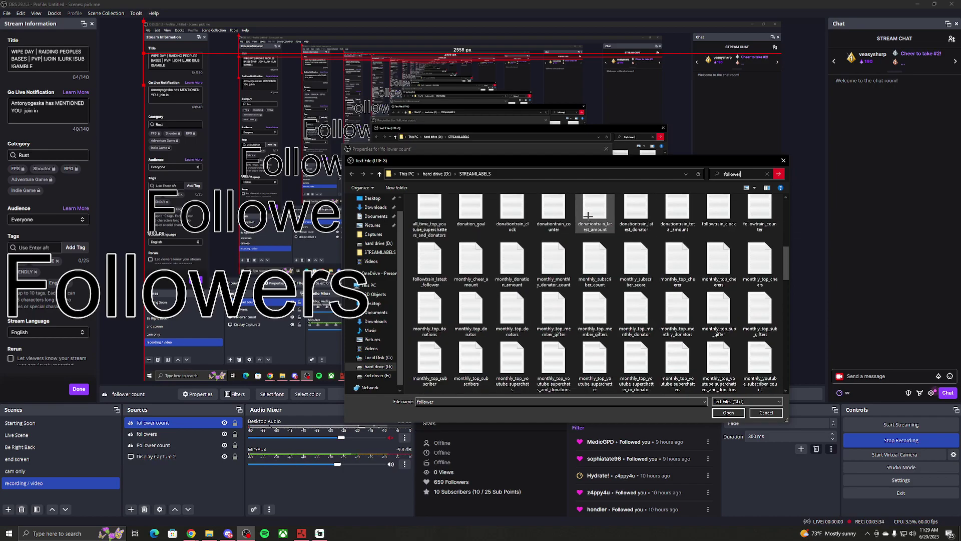
pyautogui.press('Tab')
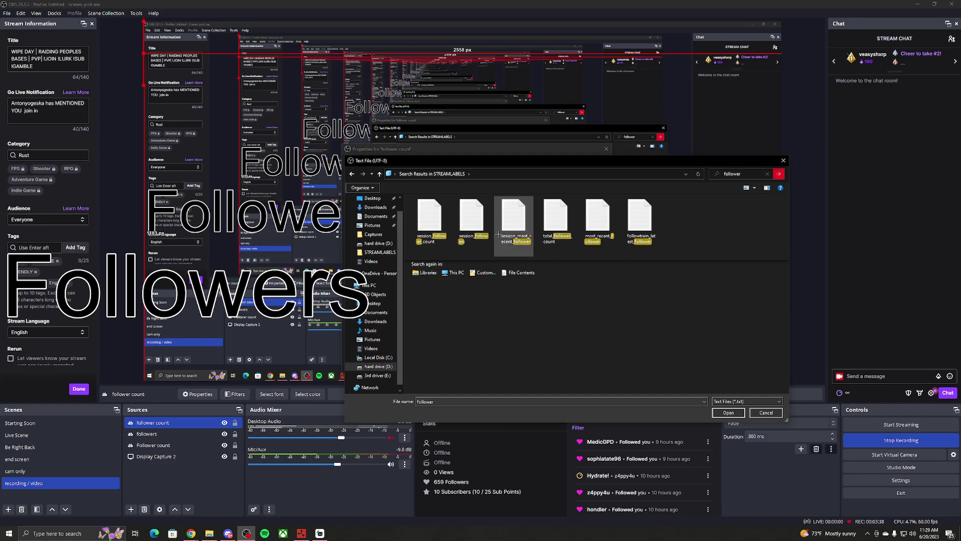
pyautogui.doubleClick(559, 228)
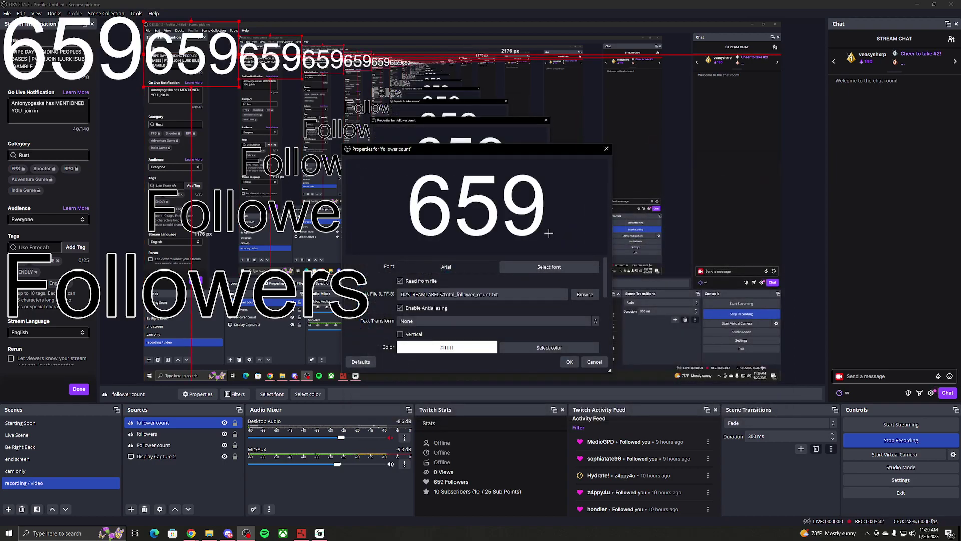
# Style the follower count text in #000000 with an outline, and place it directly after the Followers label in the scene.
pyautogui.scroll(-2, 545, 290)
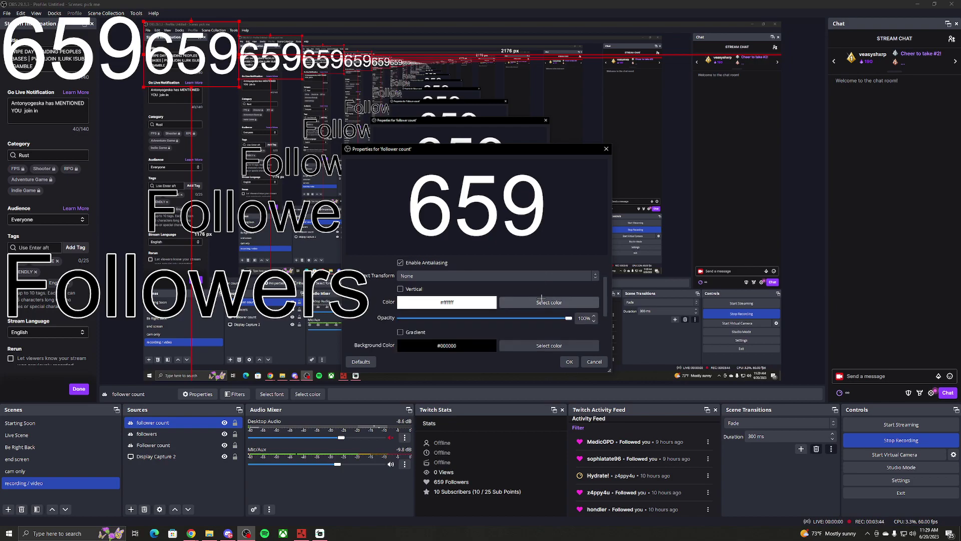
pyautogui.click(542, 301)
pyautogui.click(383, 190)
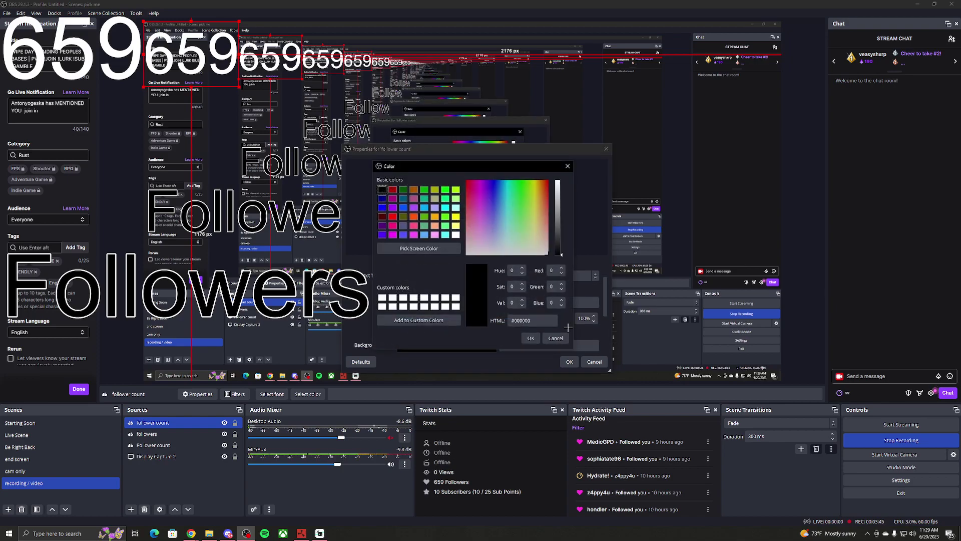
pyautogui.click(531, 338)
pyautogui.click(400, 337)
pyautogui.scroll(-2, 521, 334)
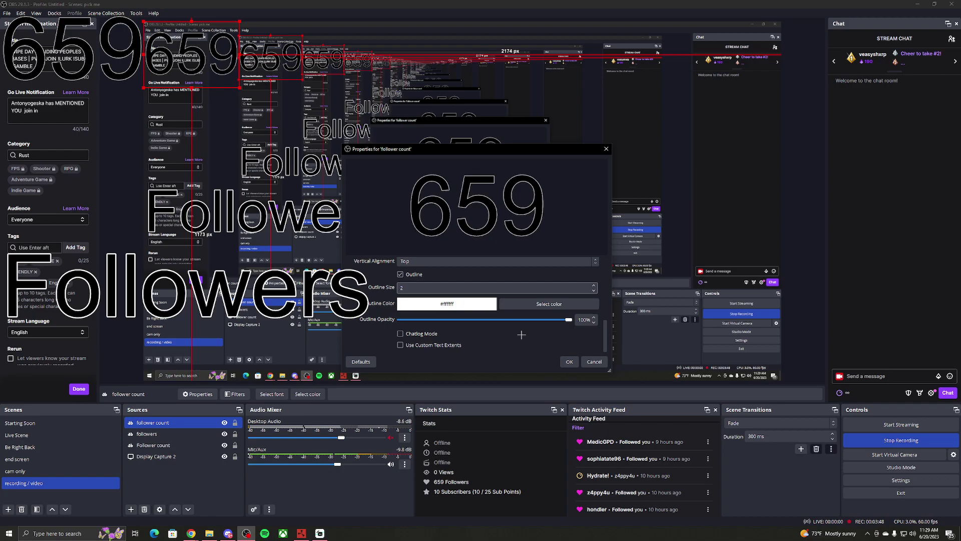
pyautogui.click(570, 362)
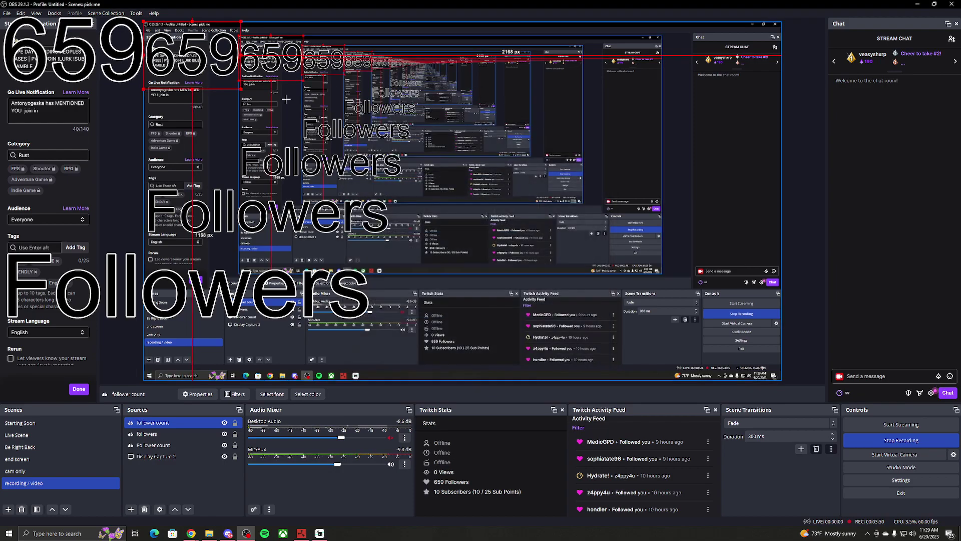
pyautogui.moveTo(403, 166); pyautogui.dragTo(446, 217)
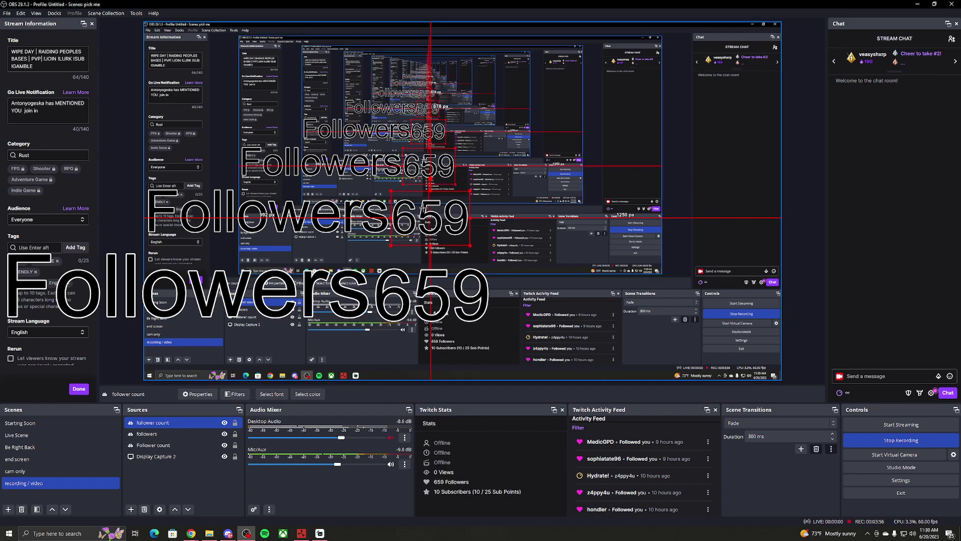
# Switch to File Explorer and look through the STREAMLABELS folder for the total follower count file.
pyautogui.click(210, 533)
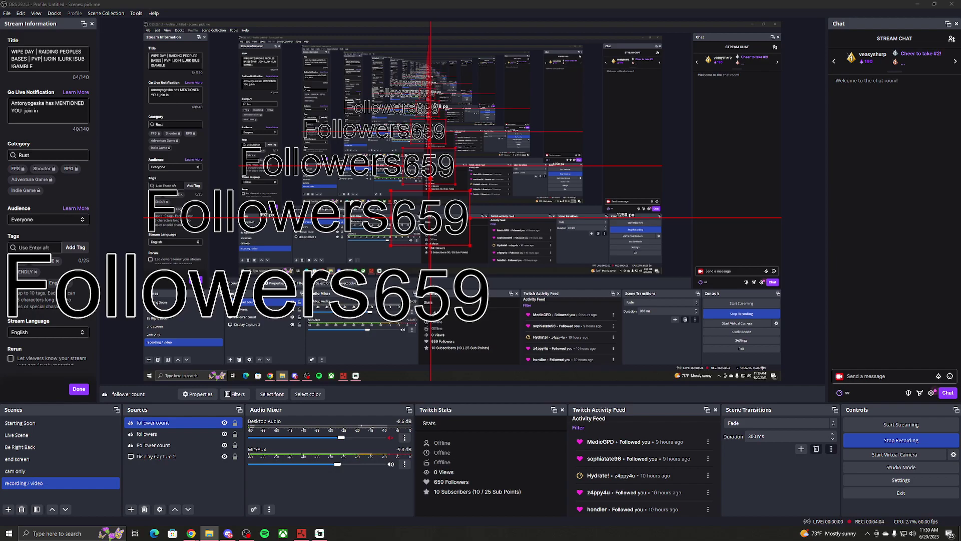
pyautogui.moveTo(960, 96); pyautogui.dragTo(575, 190)
pyautogui.scroll(-5, 574, 277)
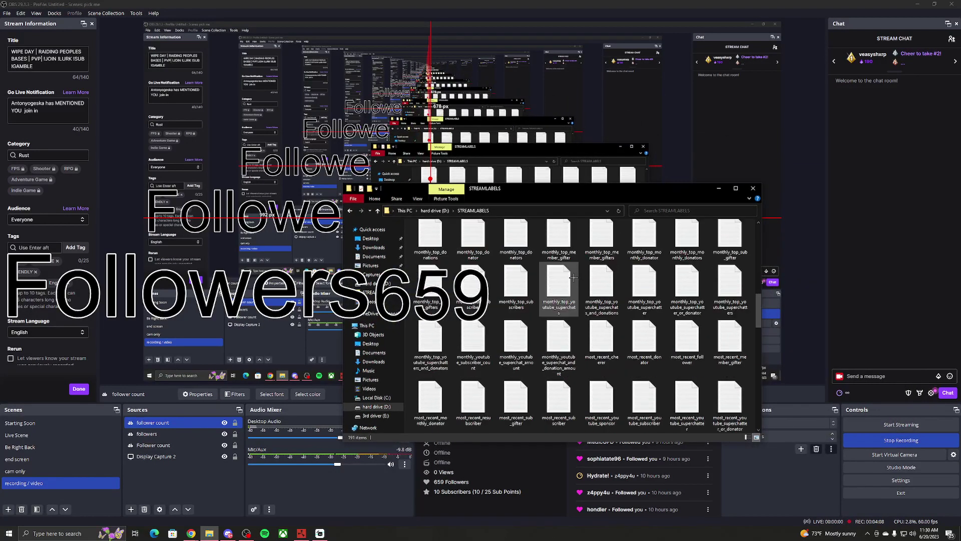
pyautogui.scroll(-5, 573, 277)
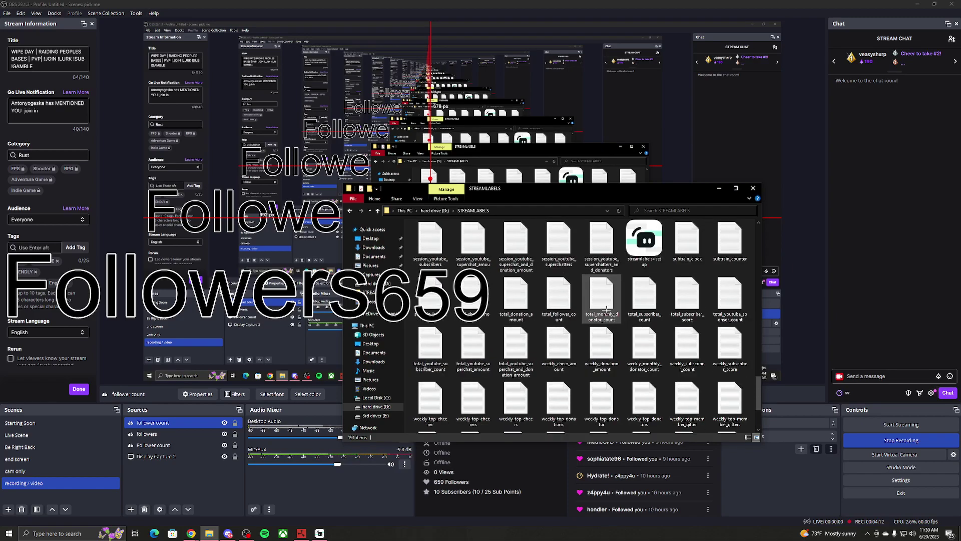
pyautogui.scroll(4, 606, 309)
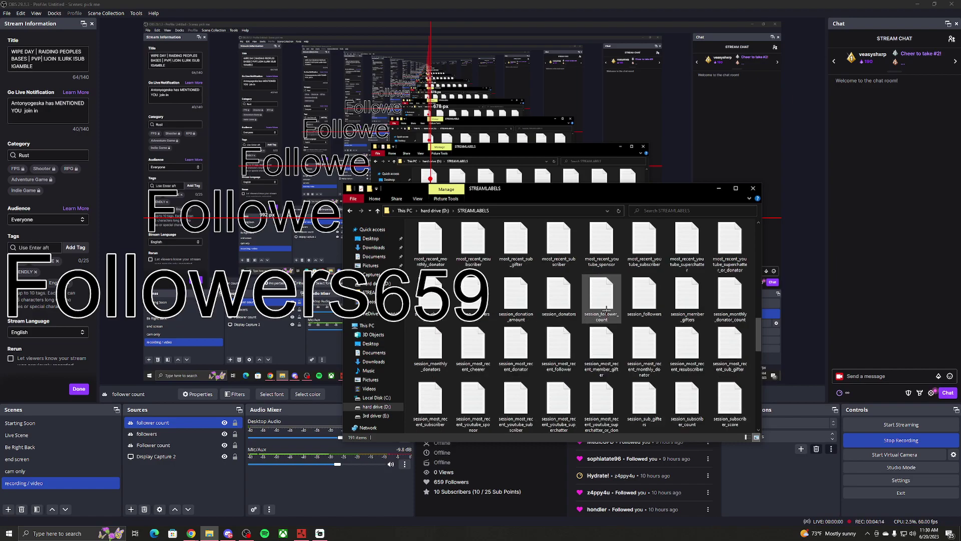
pyautogui.scroll(5, 606, 309)
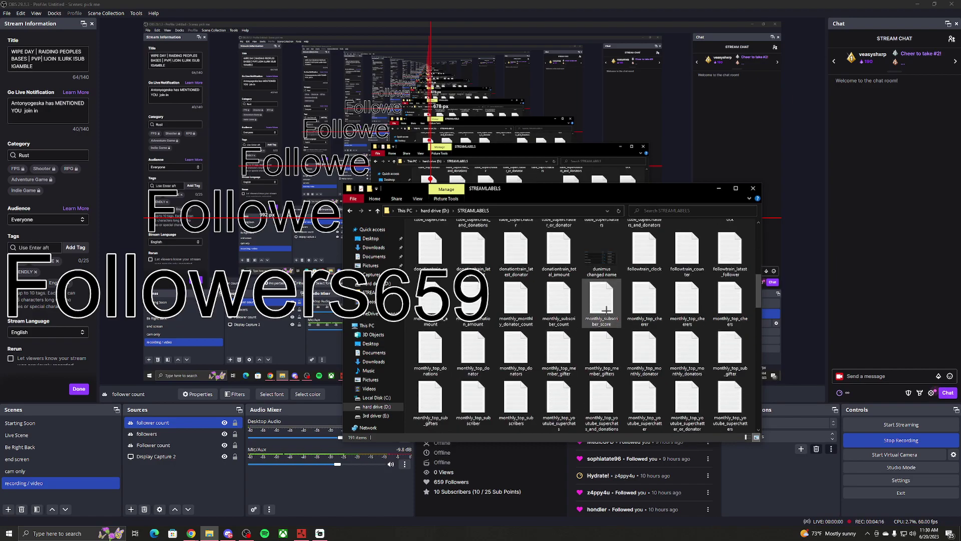
pyautogui.scroll(-3, 607, 310)
pyautogui.scroll(-3, 606, 309)
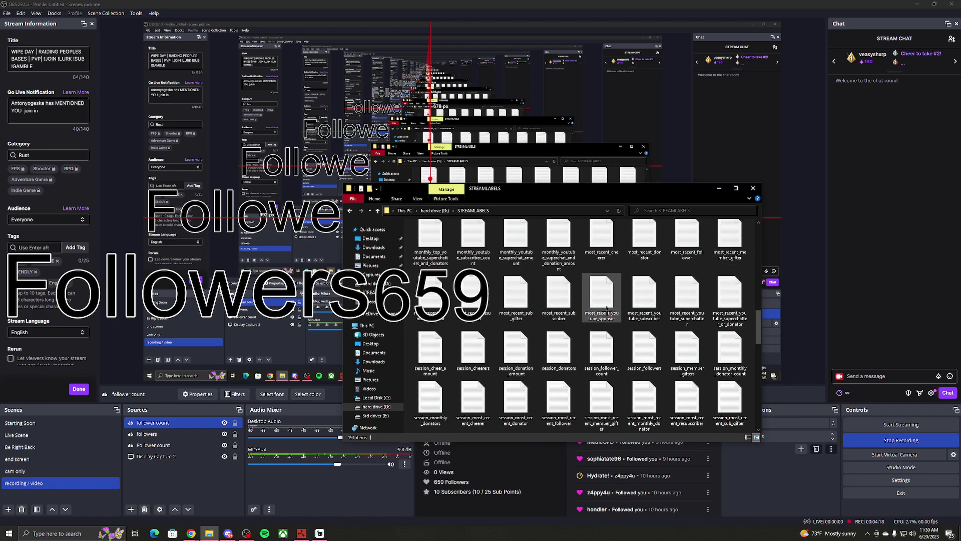
pyautogui.scroll(-10, 611, 313)
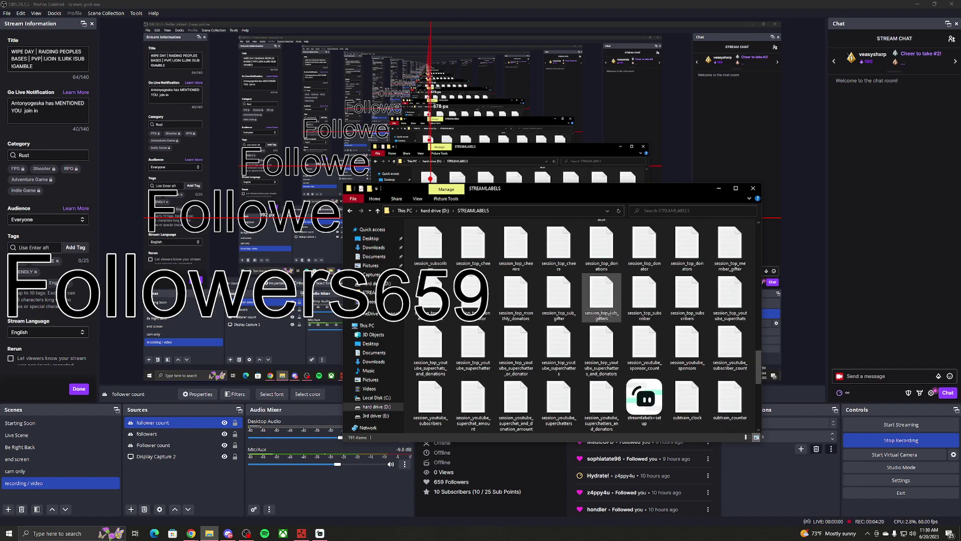
pyautogui.click(610, 313)
pyautogui.scroll(3, 605, 300)
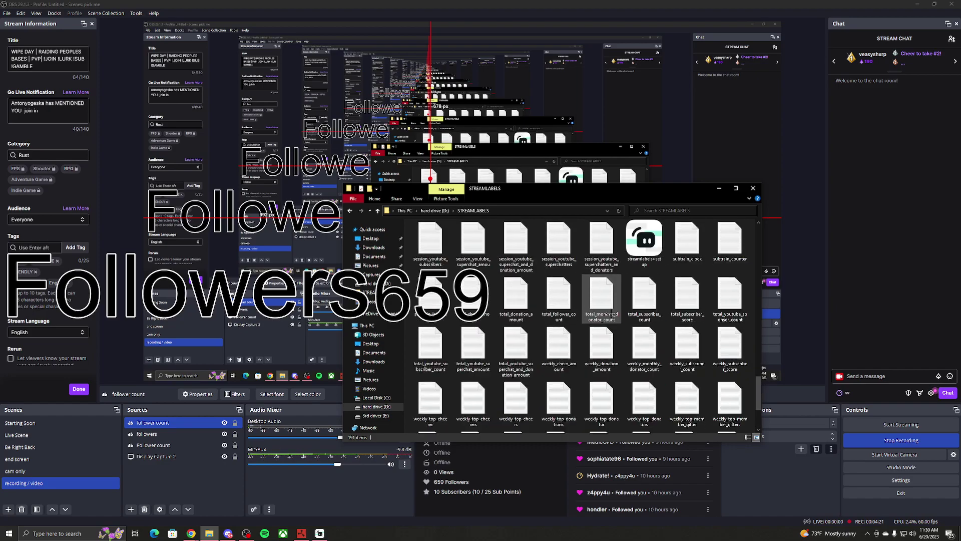
# Search the STREAMLABELS folder for "total" and open total_follower_count in Notepad on this screen.
pyautogui.click(660, 211)
pyautogui.write('tota')
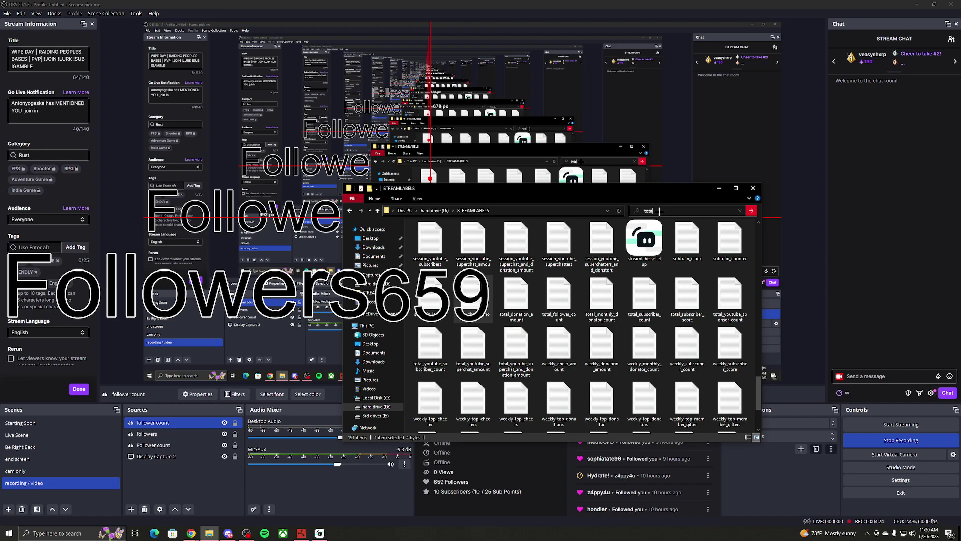
pyautogui.write('l')
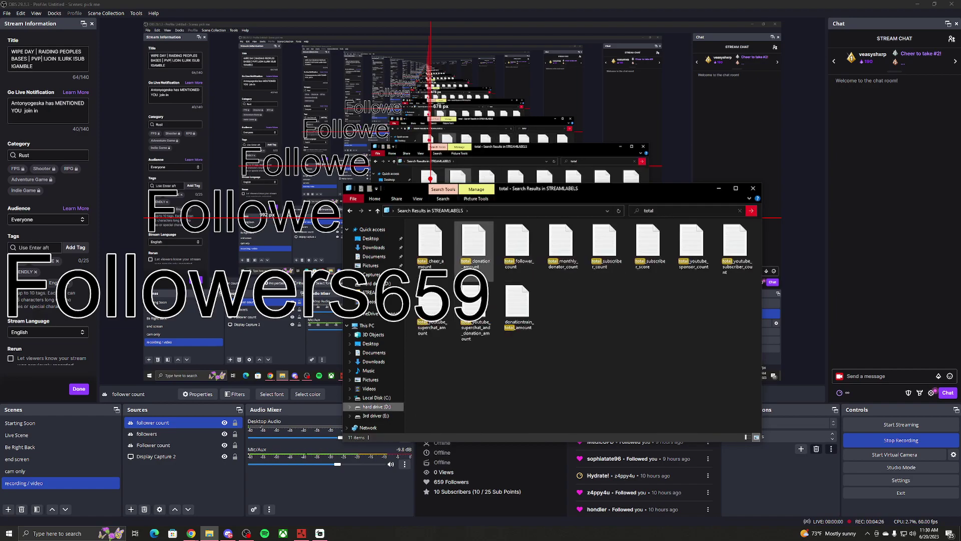
pyautogui.doubleClick(523, 253)
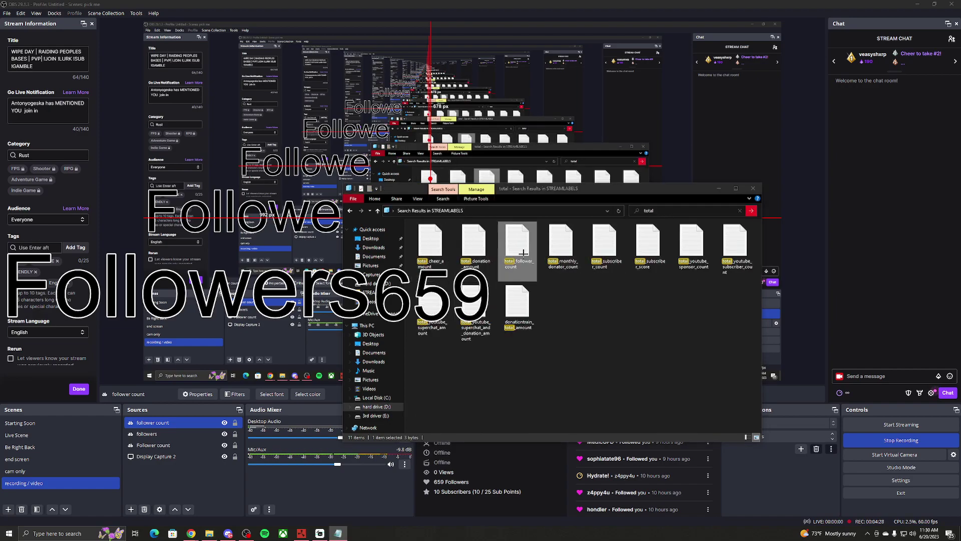
pyautogui.moveTo(419, 182); pyautogui.dragTo(332, 192)
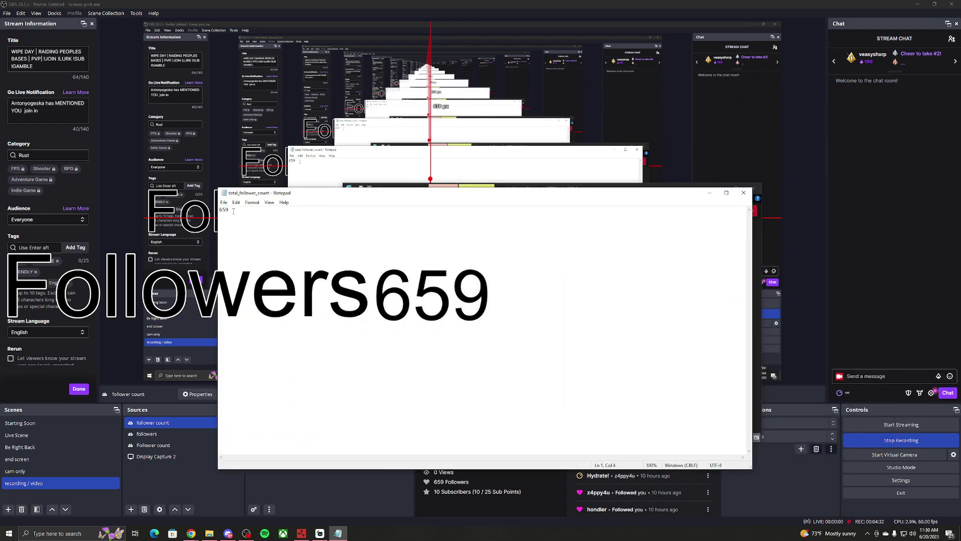
# Change the number in total_follower_count to 660, save and close the file, and move the folder window off this screen.
pyautogui.moveTo(233, 211)
pyautogui.mouseDown()
pyautogui.moveTo(219, 210)
pyautogui.moveTo(227, 215)
pyautogui.mouseUp()
pyautogui.write('60')
pyautogui.hotkey('alt', 'F4')
pyautogui.click(447, 270)
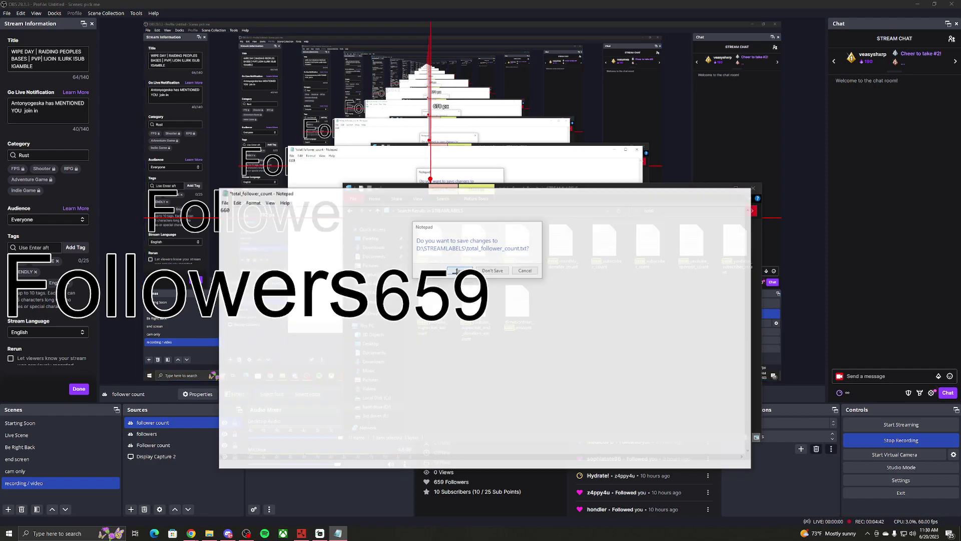
pyautogui.moveTo(461, 190); pyautogui.dragTo(960, 189)
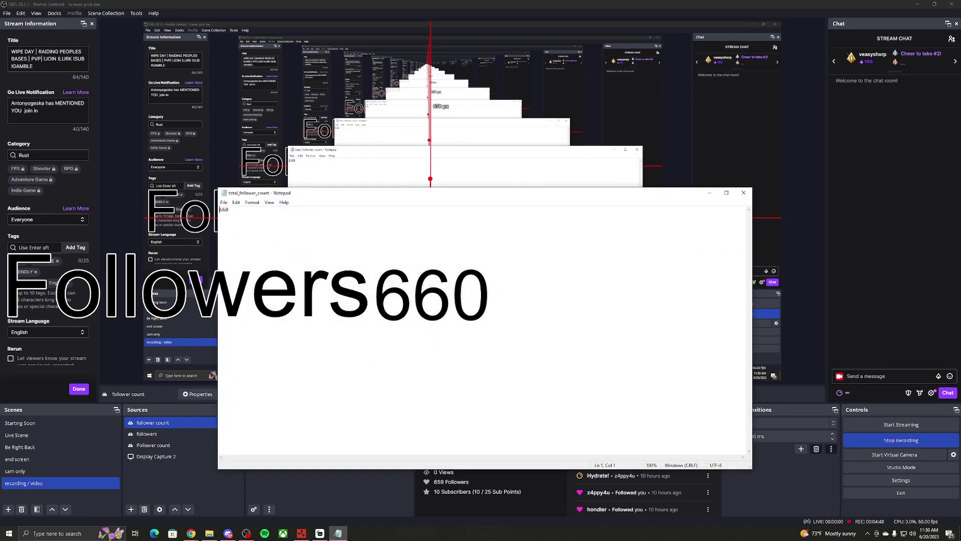
# Set the number in total_follower_count back to 659, and save and close the file.
pyautogui.click(245, 217)
pyautogui.press('BackSpace')
pyautogui.press('BackSpace')
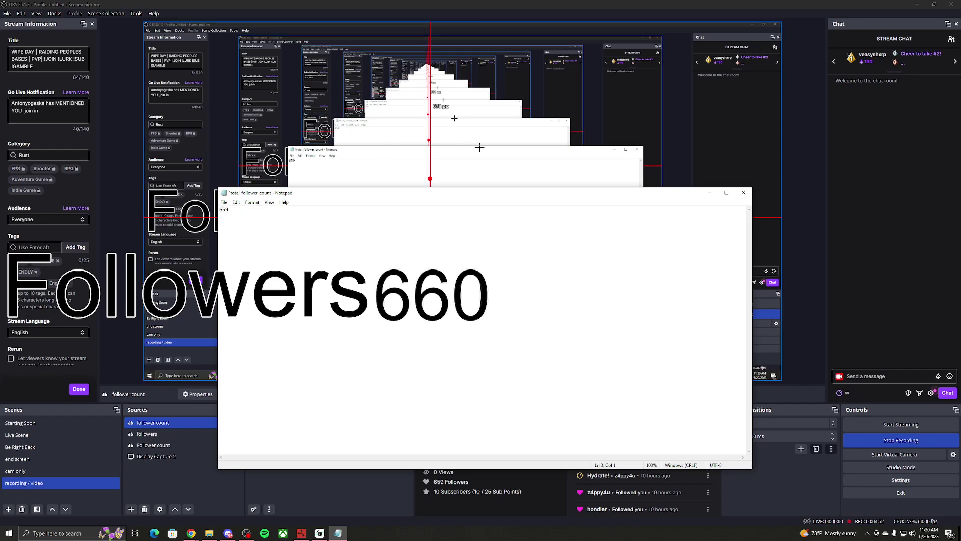
pyautogui.click(743, 193)
pyautogui.click(458, 270)
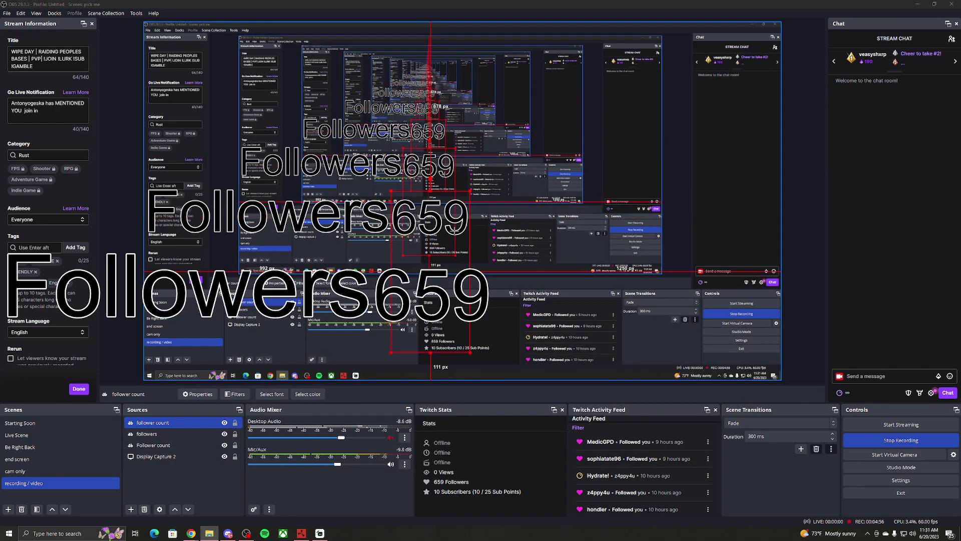
pyautogui.click(839, 232)
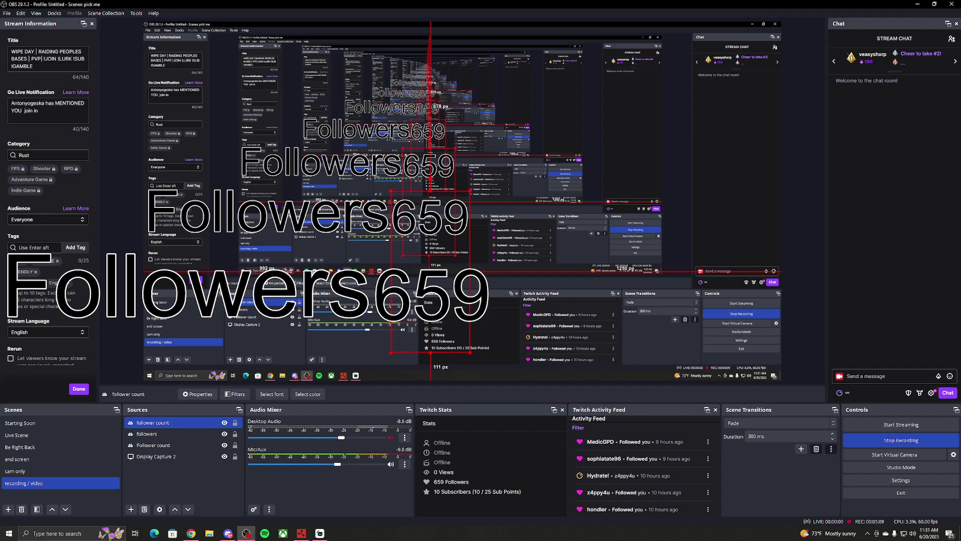
pyautogui.rightClick(904, 193)
pyautogui.click(873, 189)
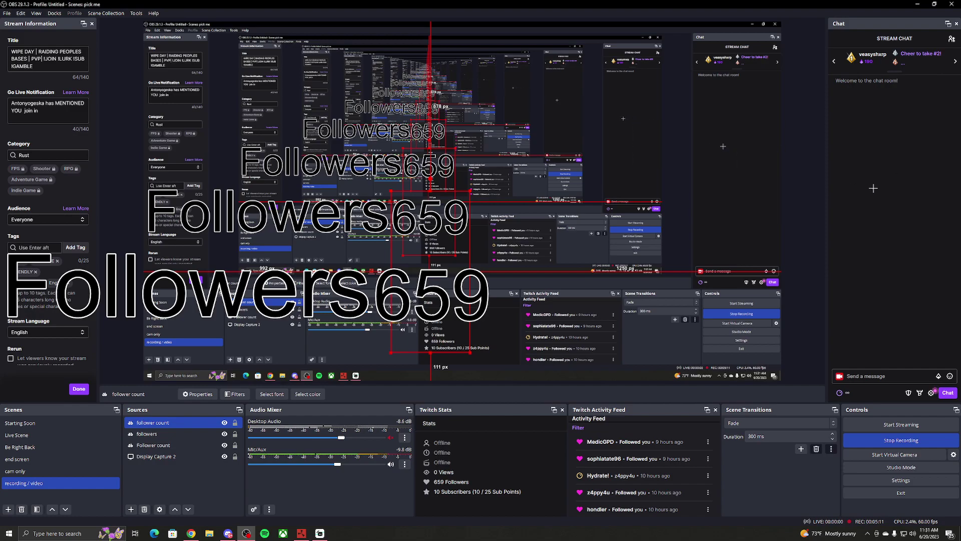
pyautogui.rightClick(888, 183)
pyautogui.click(873, 189)
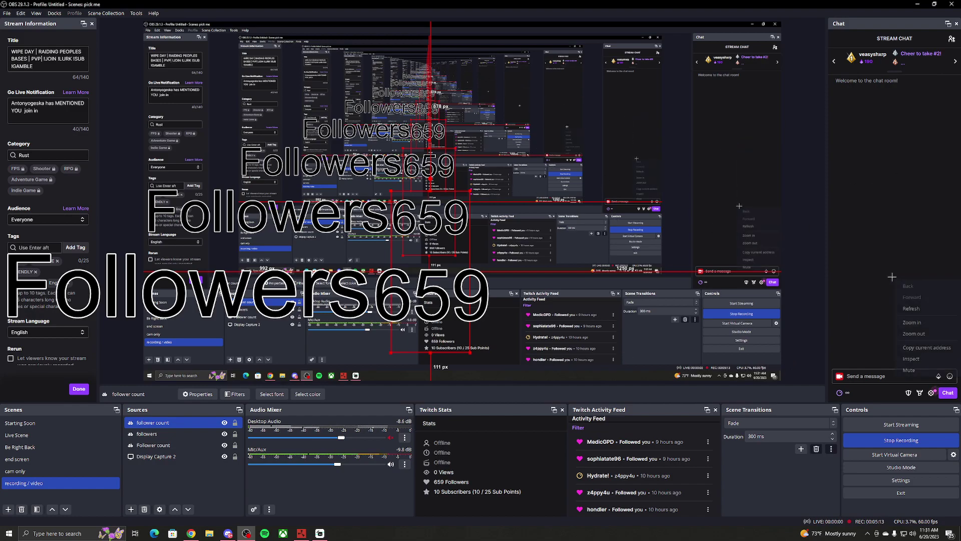